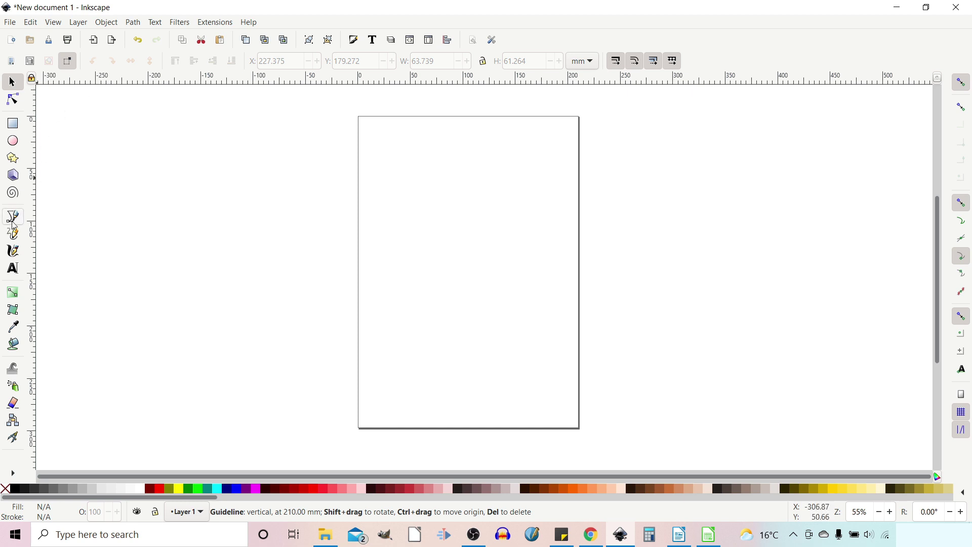
left_click(49, 24)
mouse_move(109, 153)
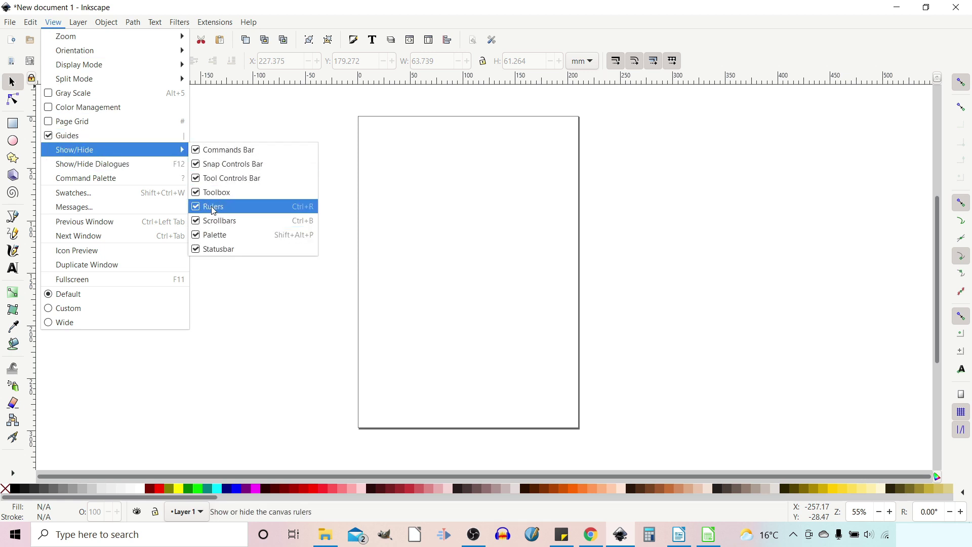
left_click(339, 180)
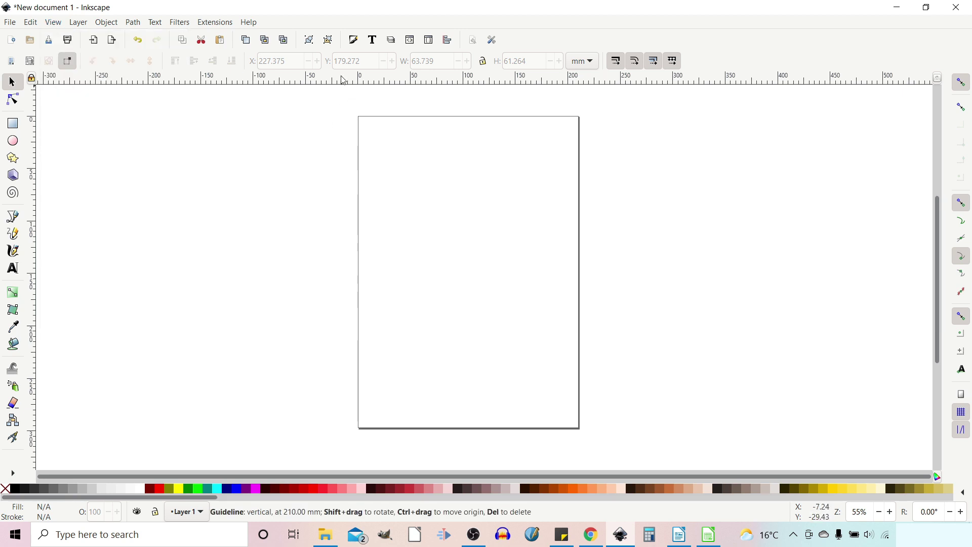
- Create a horizontal guide at about Y 66 mm, a vertical one at about X -66 mm, and a diagonal guide on each side of the page
left_click_drag(338, 84, 347, 184)
left_click_drag(33, 261, 288, 275)
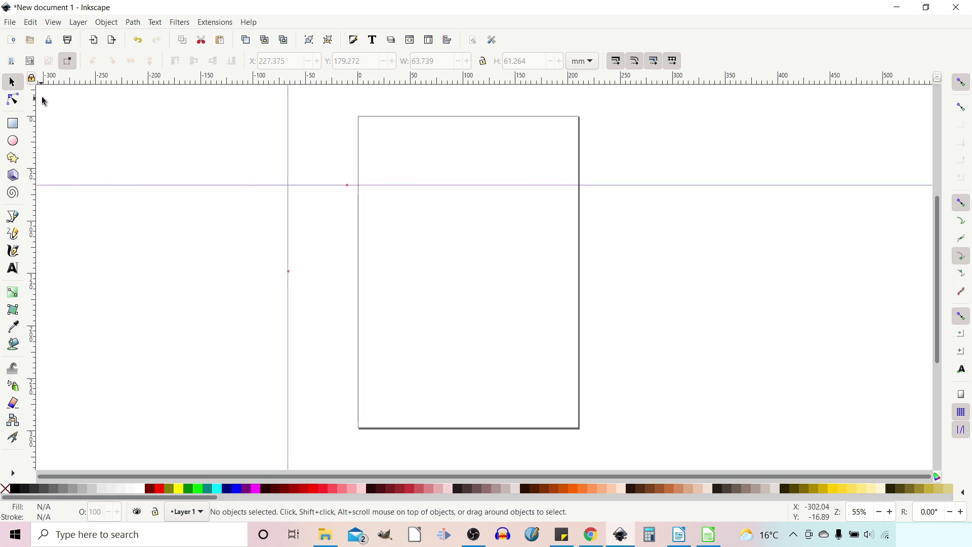
left_click_drag(41, 83, 180, 185)
left_click_drag(933, 87, 765, 265)
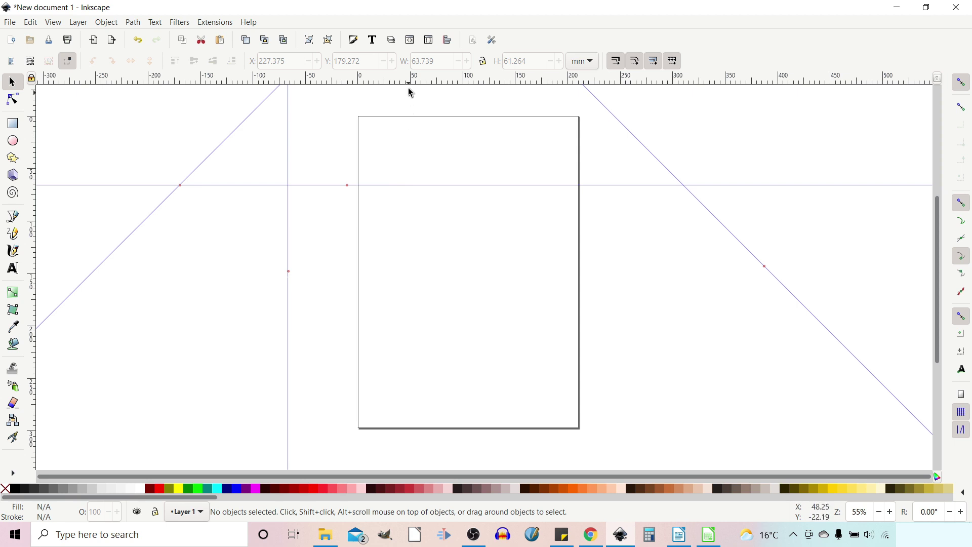
- Hide all guides and show them again, and move the vertical guide to about X -32 mm, closer to the page
key("bar")
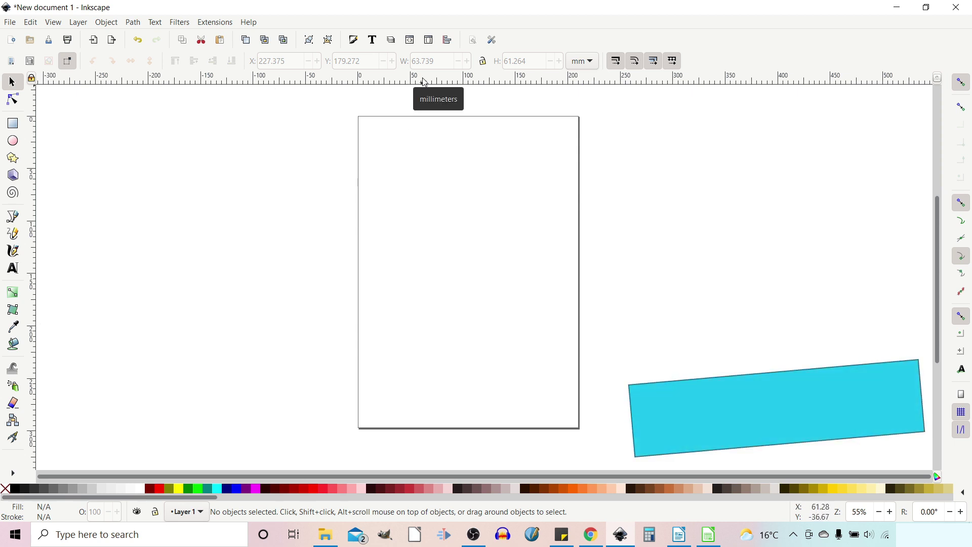
key("bar")
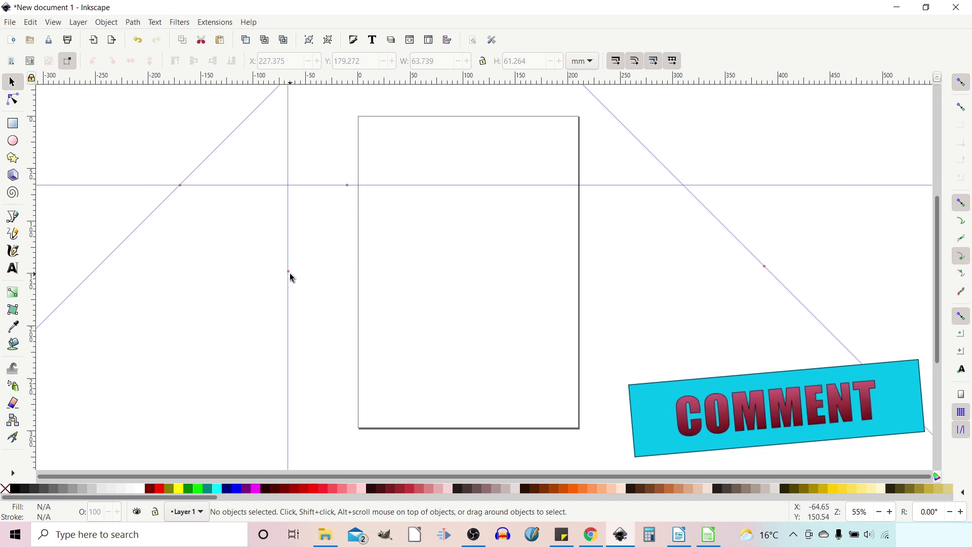
left_click_drag(288, 278, 325, 272)
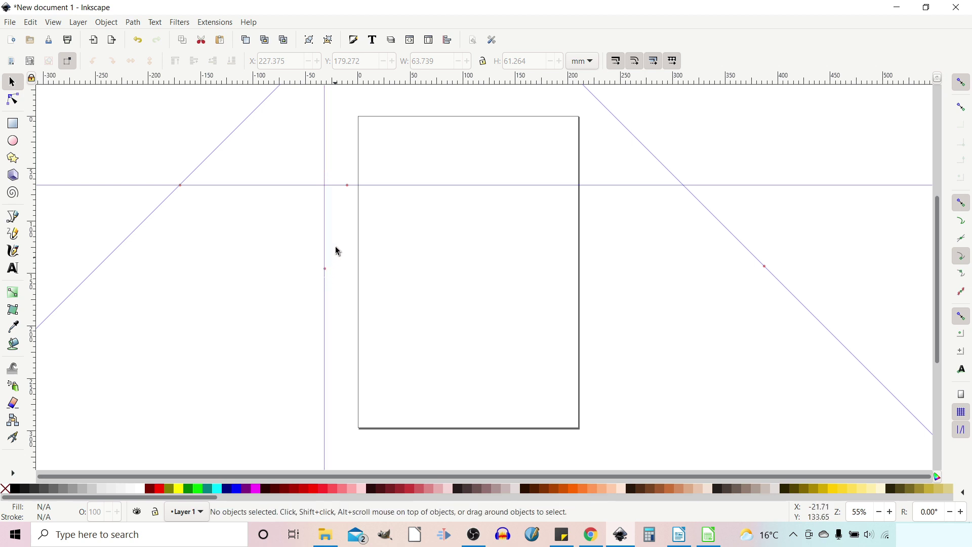
- Lock all guides and try to move the vertical and horizontal ones
left_click(31, 78)
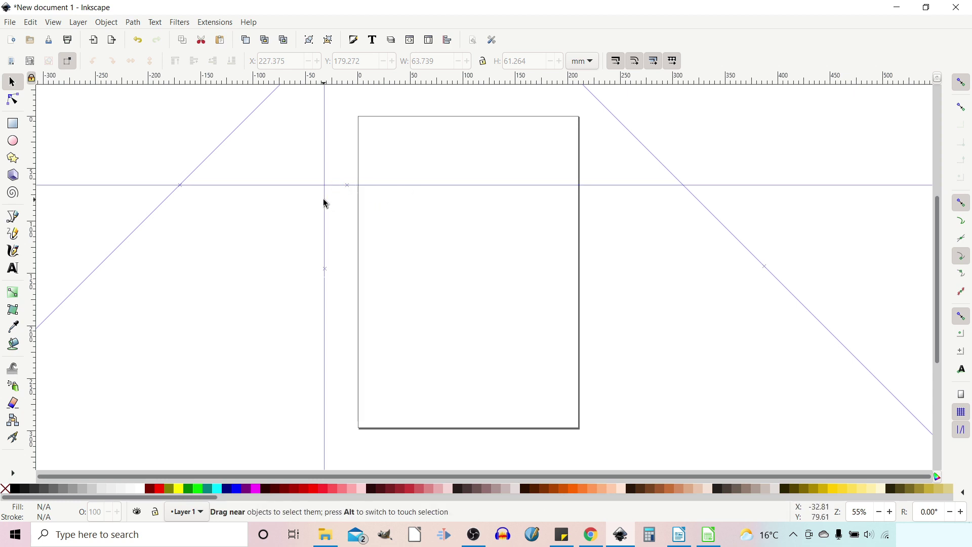
mouse_move(323, 196)
left_mouse_down()
mouse_move(295, 200)
mouse_move(350, 198)
mouse_move(321, 189)
left_mouse_up()
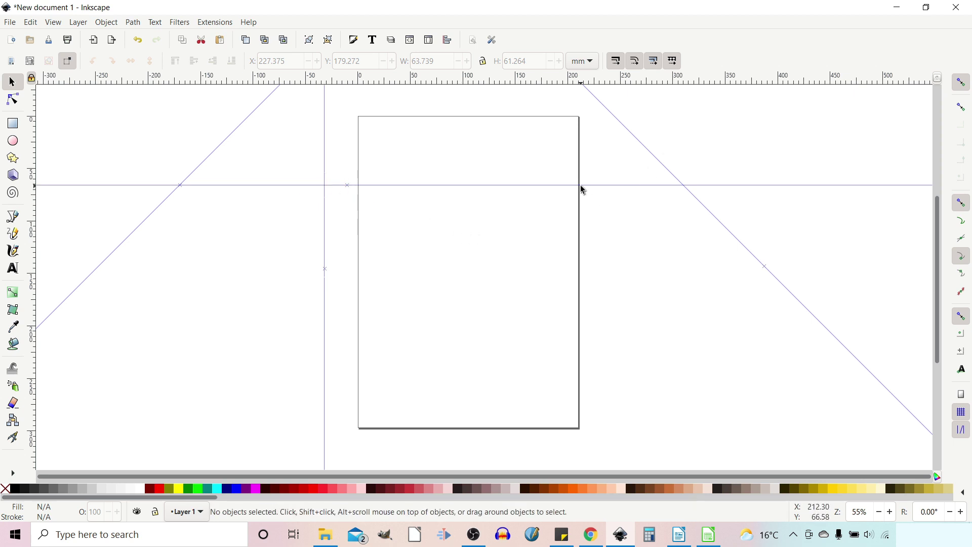
left_click_drag(584, 188, 593, 211)
scroll(414, 280, "up", 1)
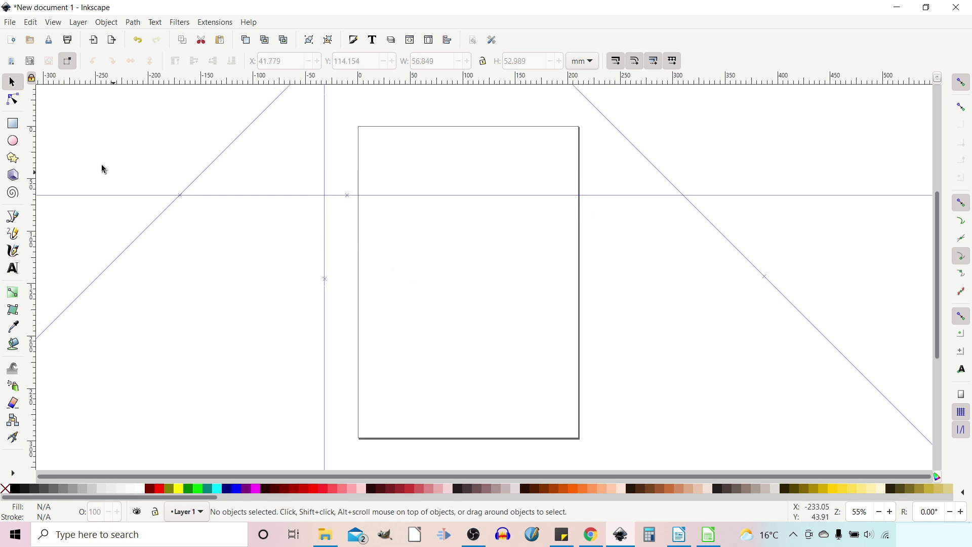
- Draw a rectangle about 42 by 35 mm on the page and convert it to guides
left_click(12, 124)
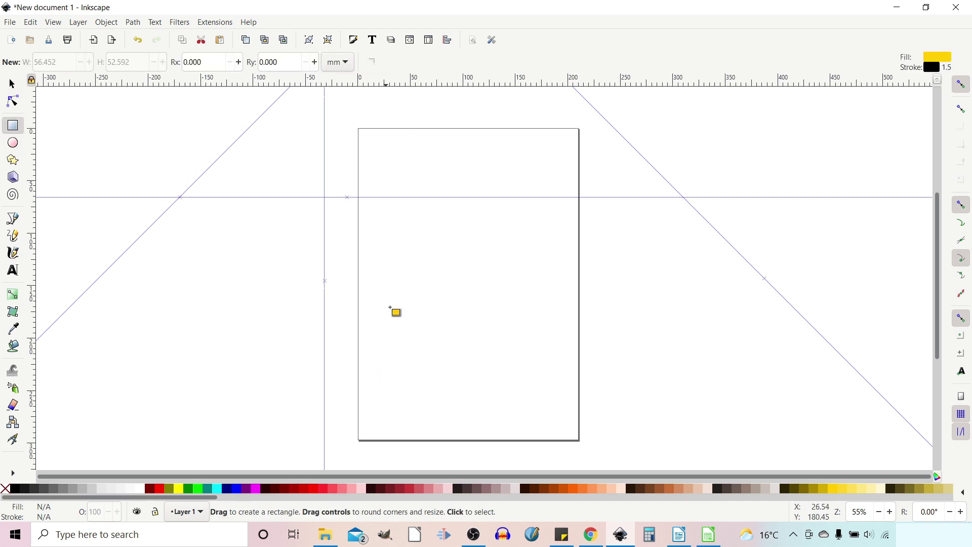
left_click_drag(395, 248, 439, 285)
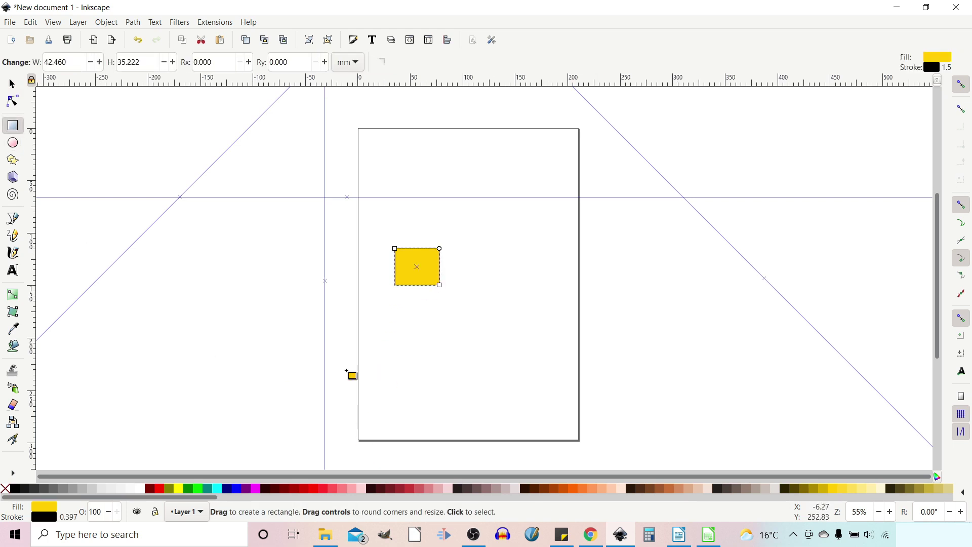
left_click(114, 23)
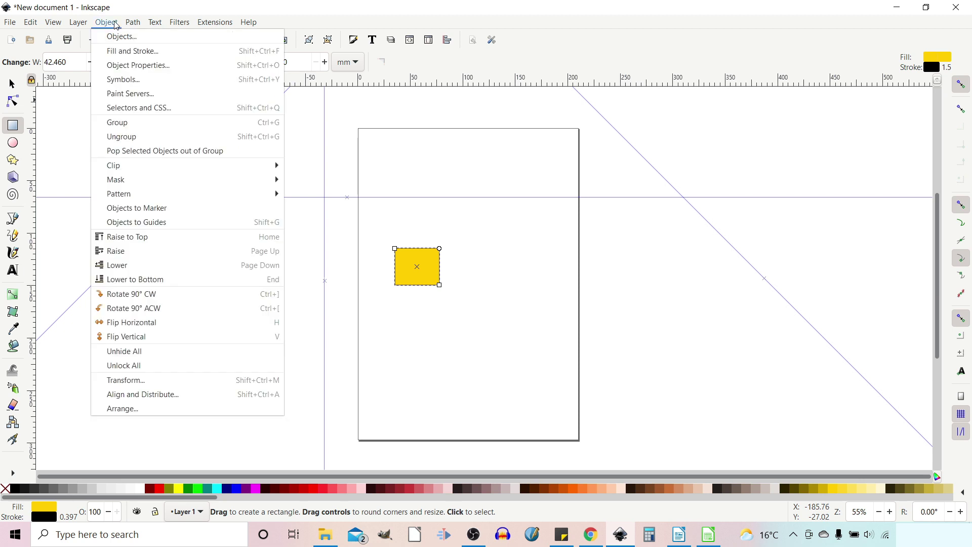
left_click(135, 224)
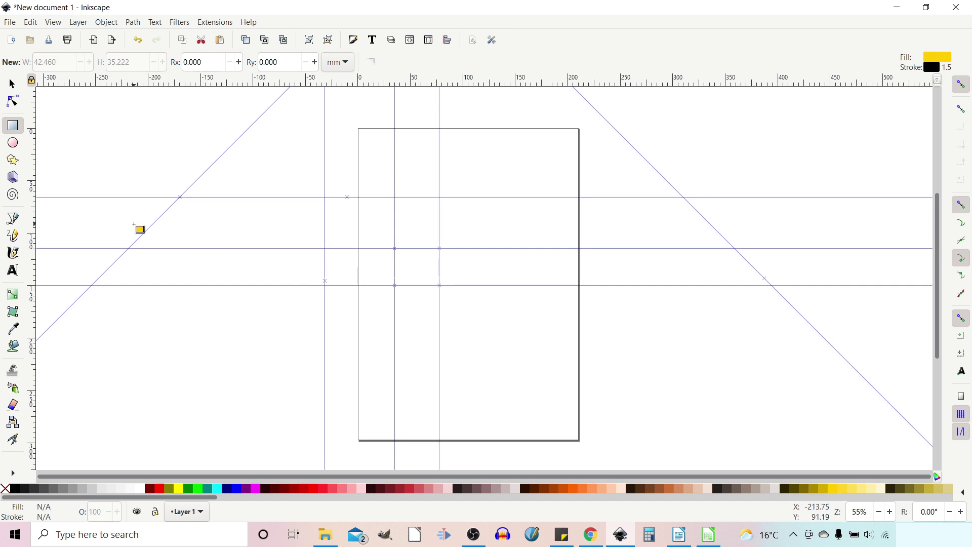
- Draw a five-pointed star about 71 by 68 mm on the page, try converting it to guides, and undo the conversion
left_click(12, 160)
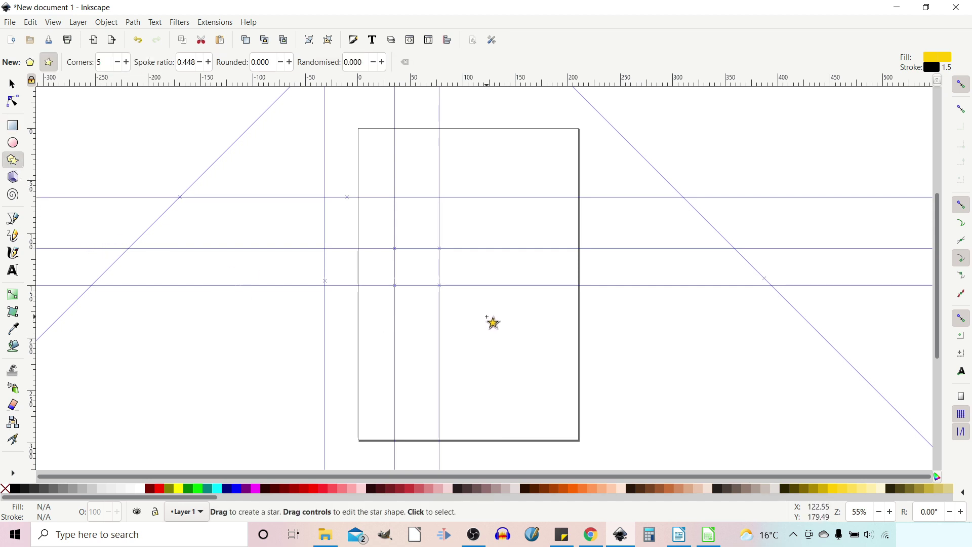
left_click_drag(486, 316, 510, 347)
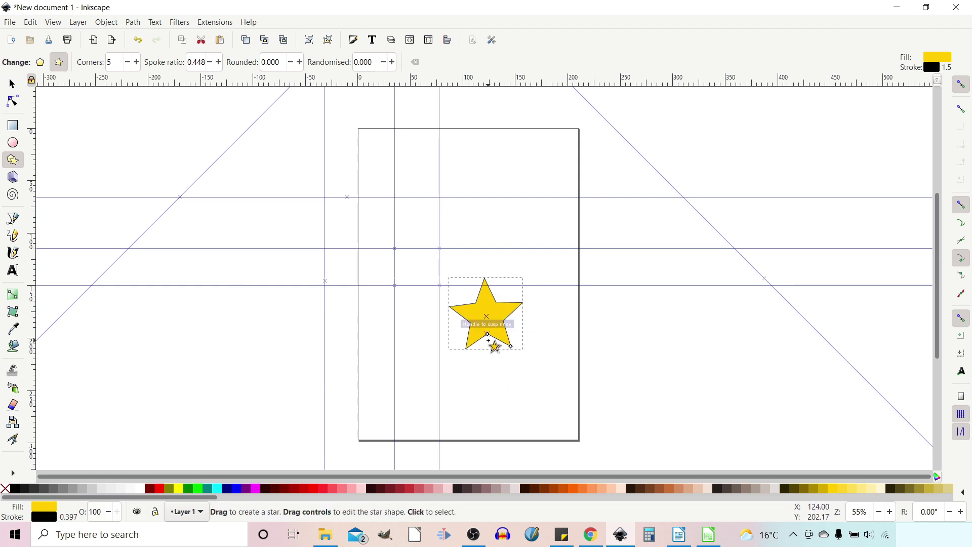
left_click(108, 24)
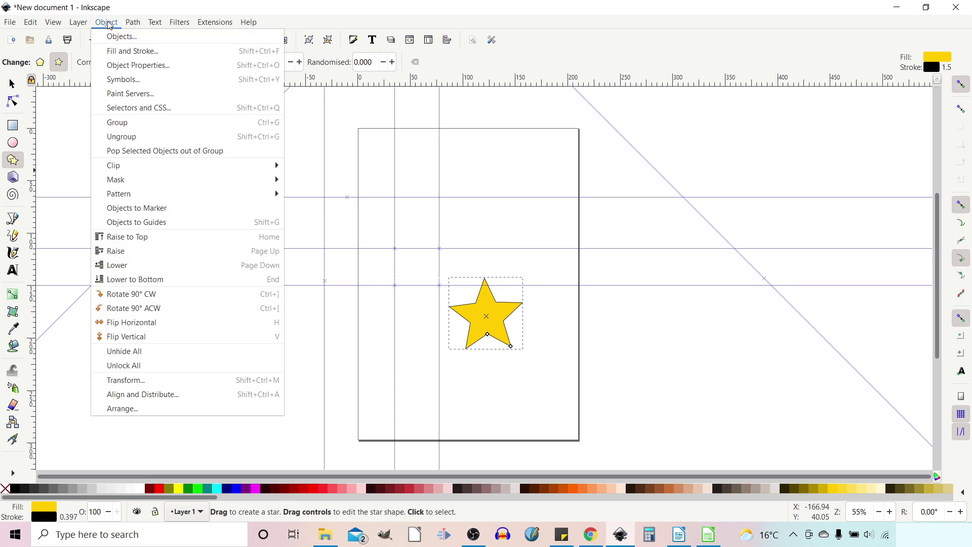
left_click(132, 226)
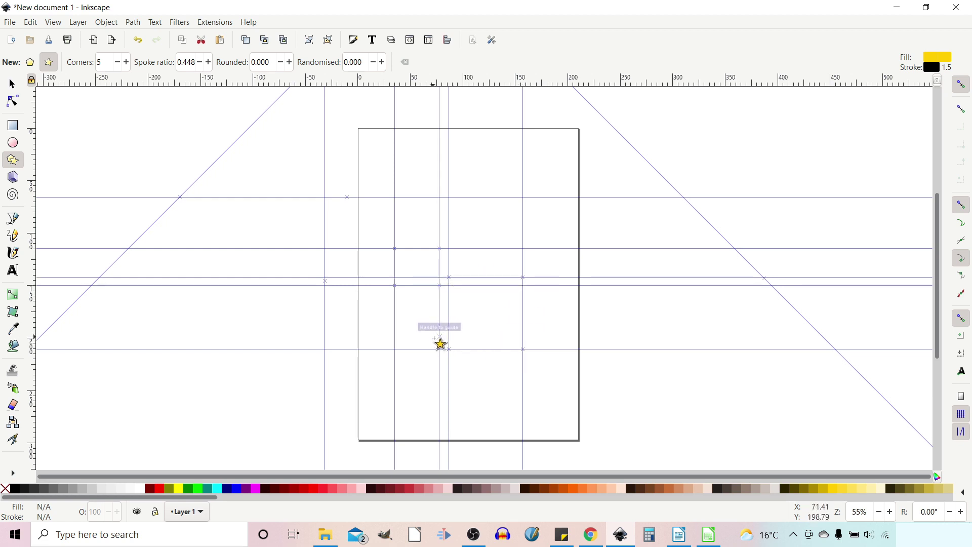
key("ctrl+z")
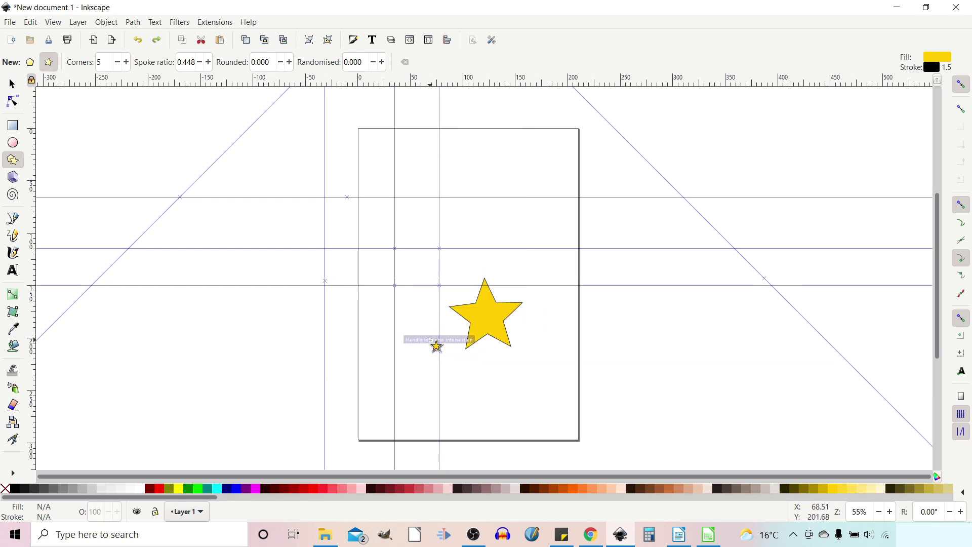
- Convert the star to a path and turn that path into guides
key("s")
left_click(493, 322)
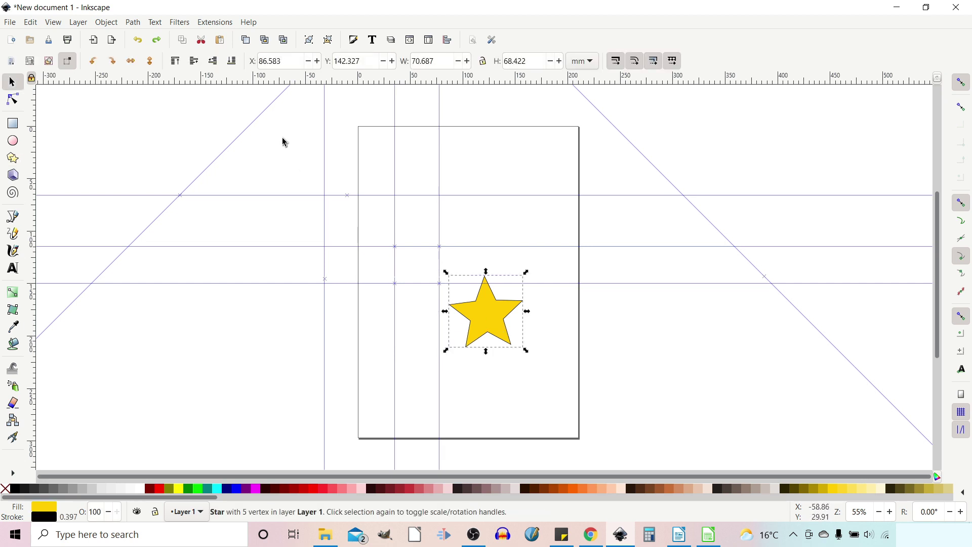
left_click(139, 25)
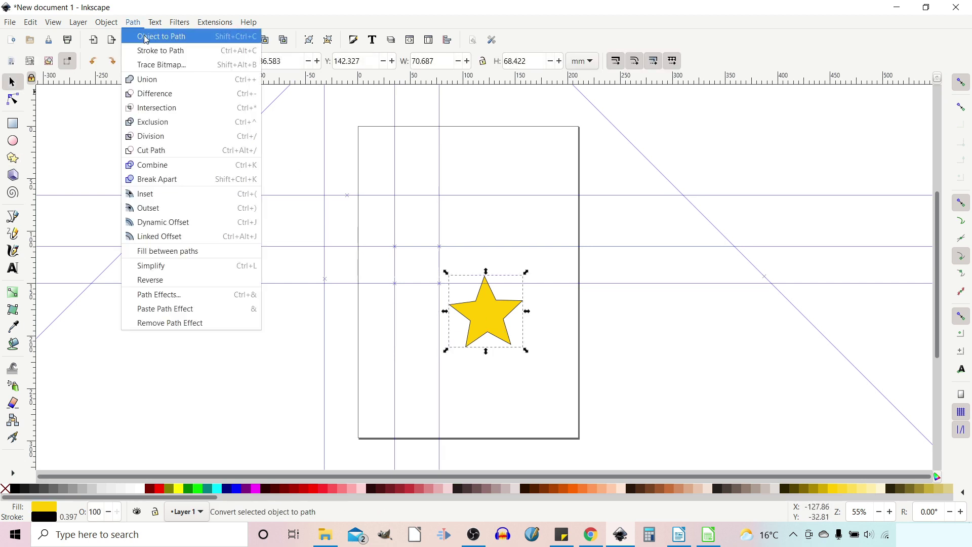
left_click(147, 40)
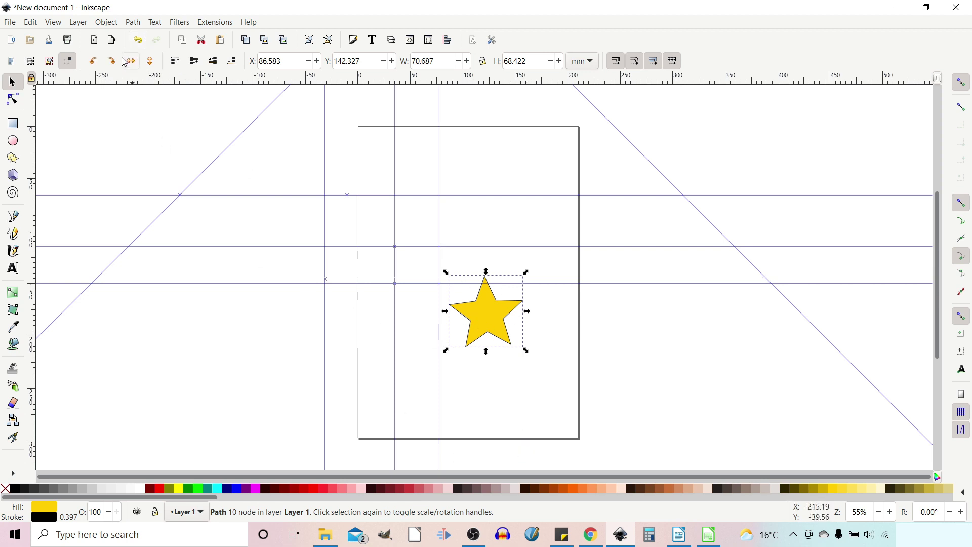
left_click(106, 23)
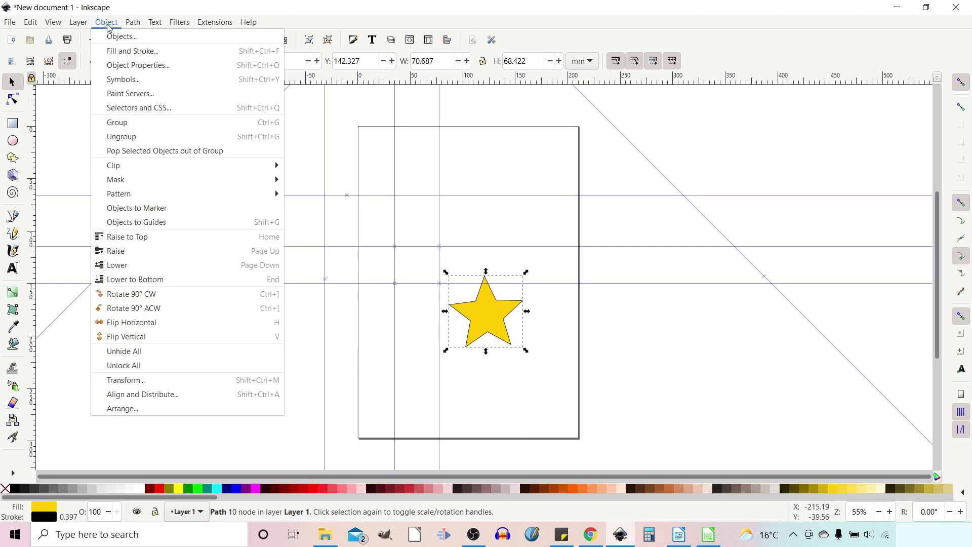
left_click(131, 225)
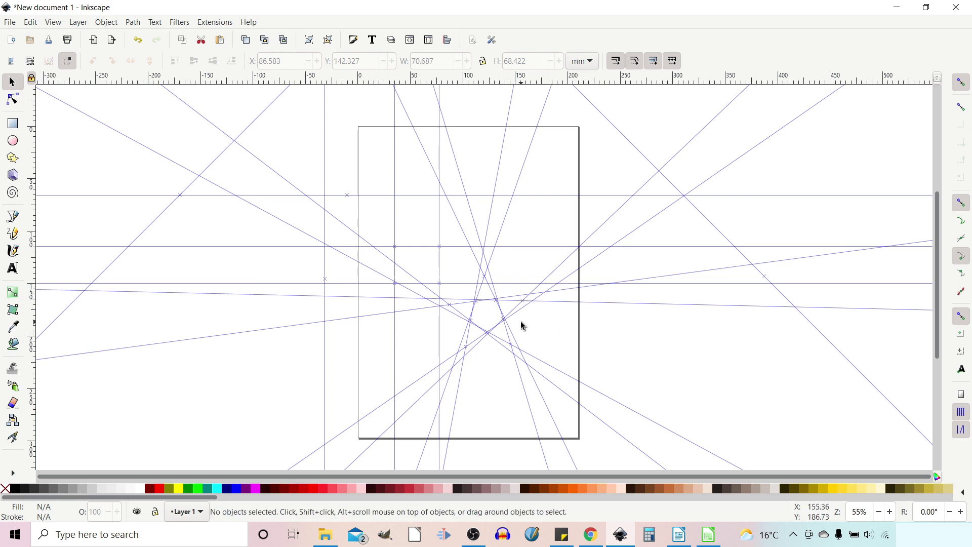
- Clear the star and all existing guides from the canvas, and create guides around the page
key("ctrl+z")
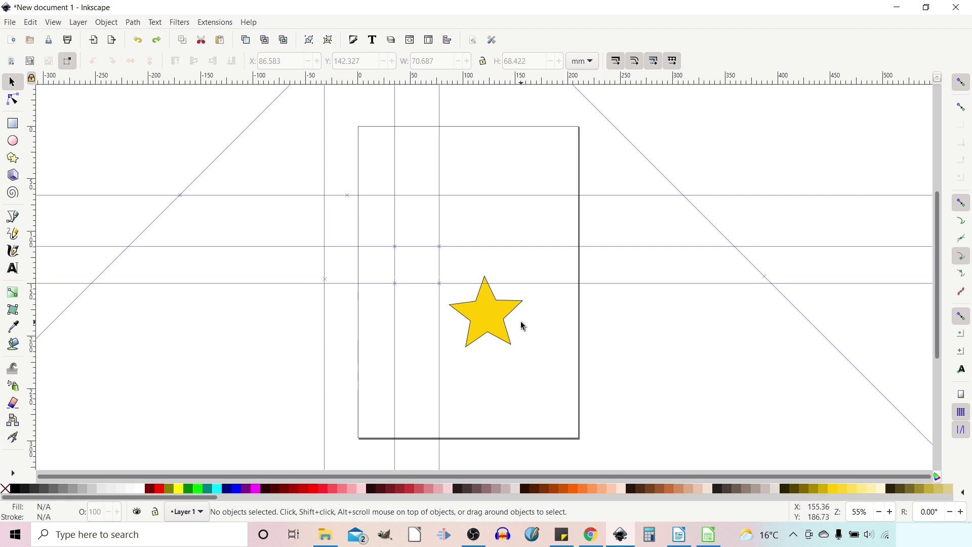
key("ctrl+z")
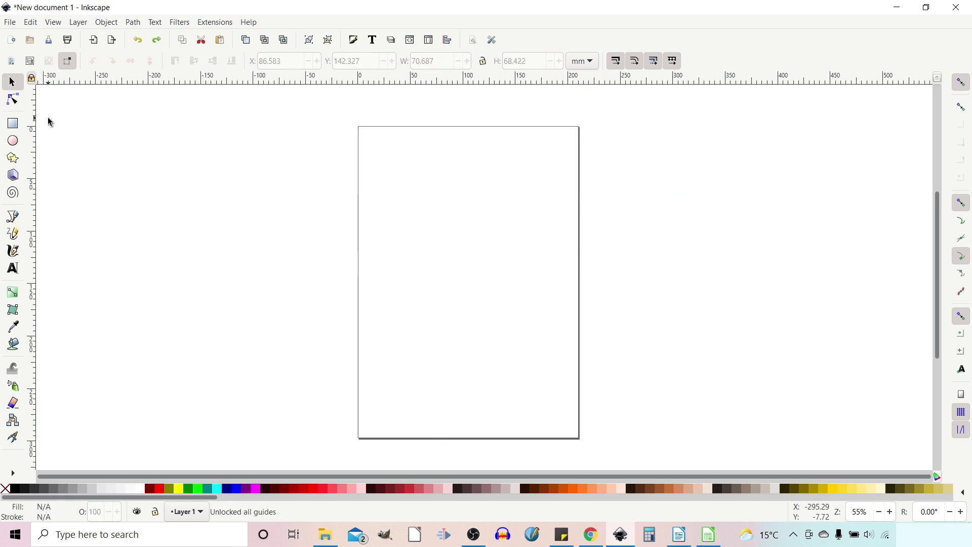
left_click(30, 24)
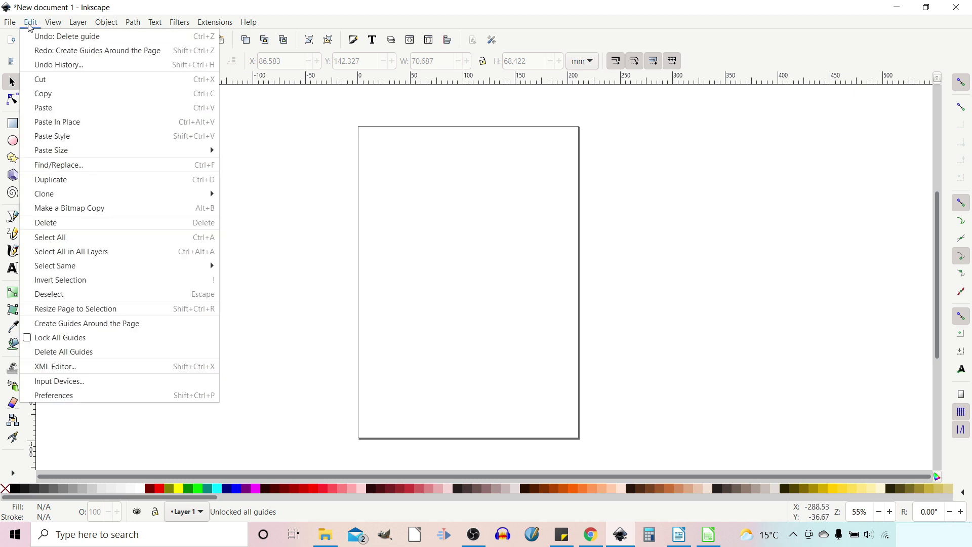
left_click(89, 327)
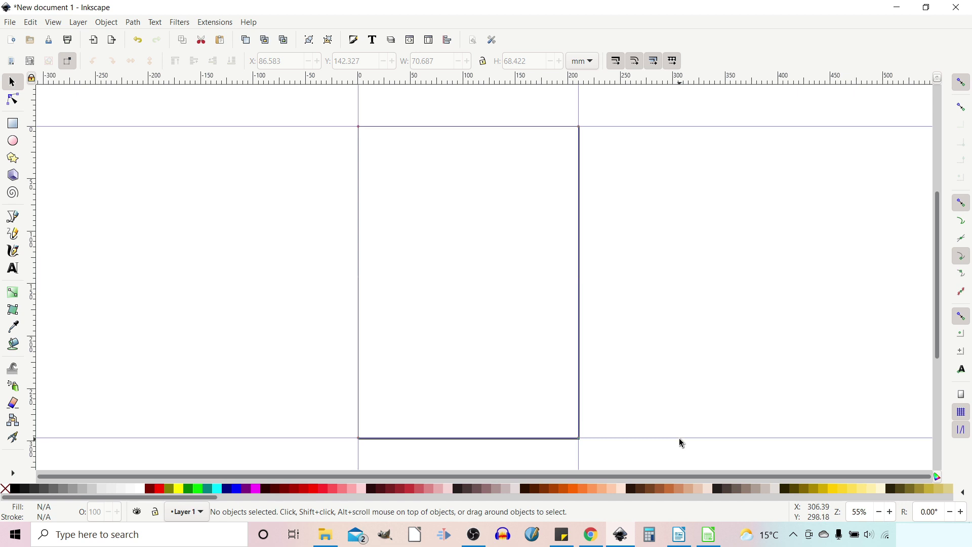
- Label the guide along the page's upper edge "top" and change its colour to red
double_click(308, 130)
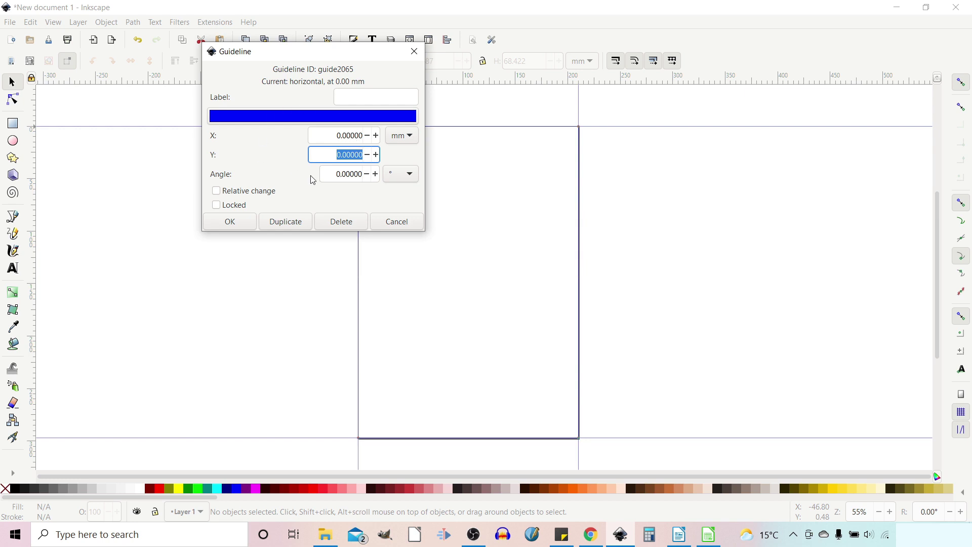
left_click(349, 98)
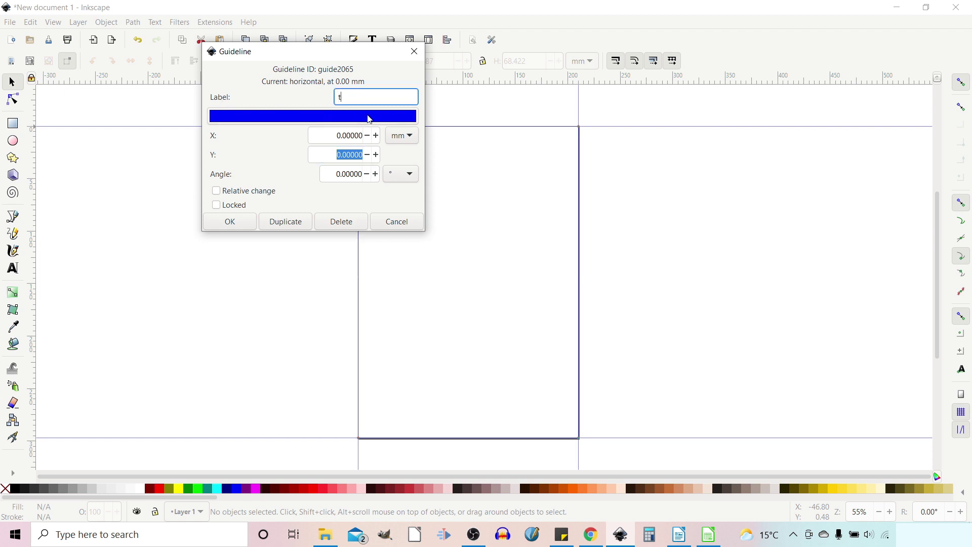
left_click(319, 116)
left_click(320, 137)
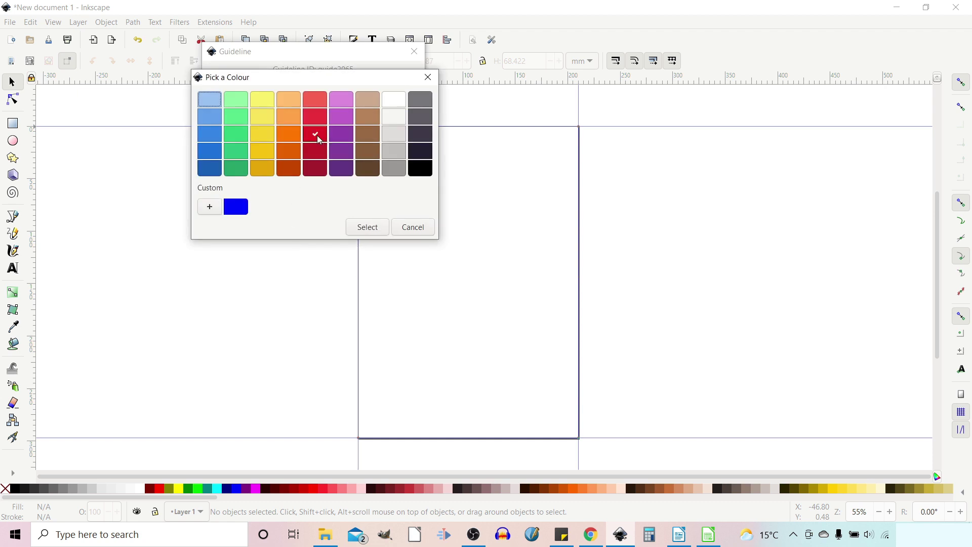
left_click(369, 229)
- Set the Y position of the guide labelled "top" to 50 mm
left_click_drag(298, 61, 739, 193)
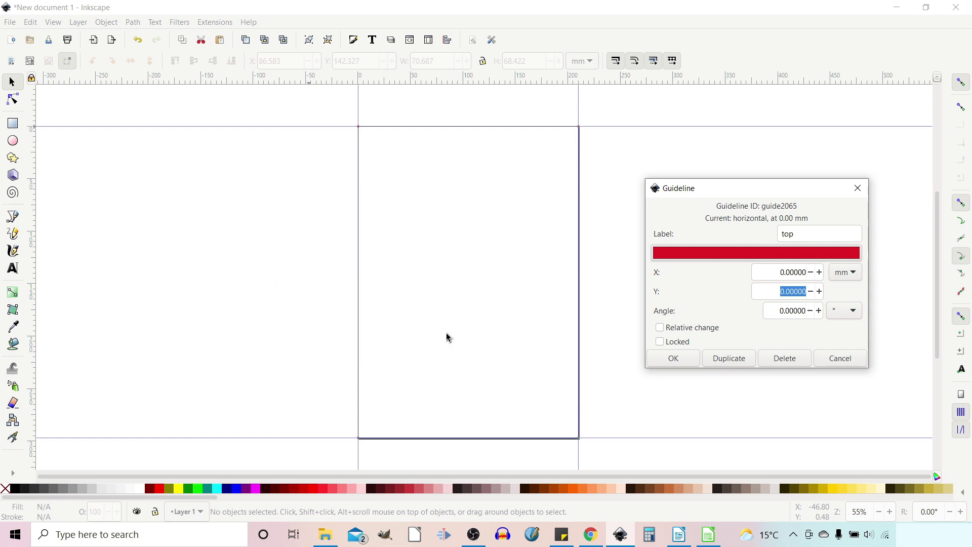
left_click(782, 293)
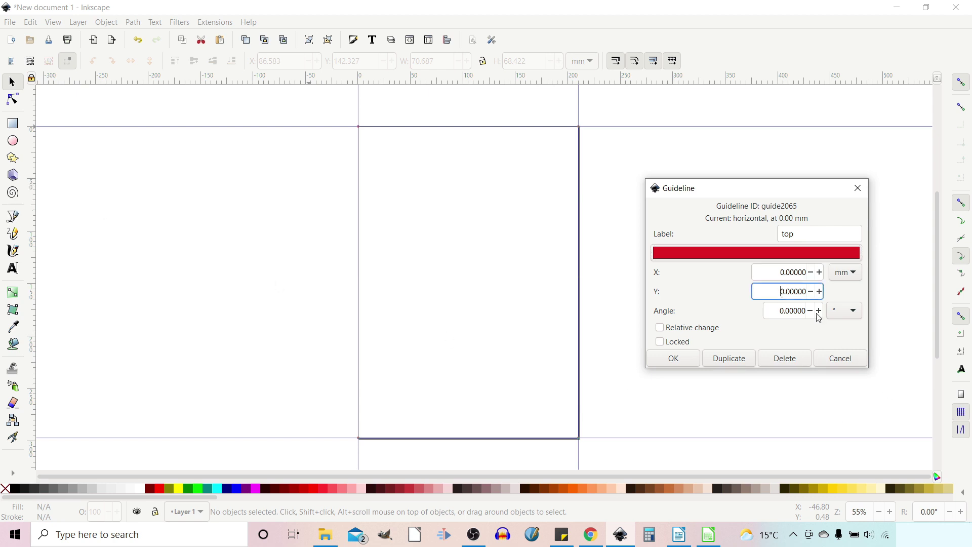
type("5")
left_click(674, 358)
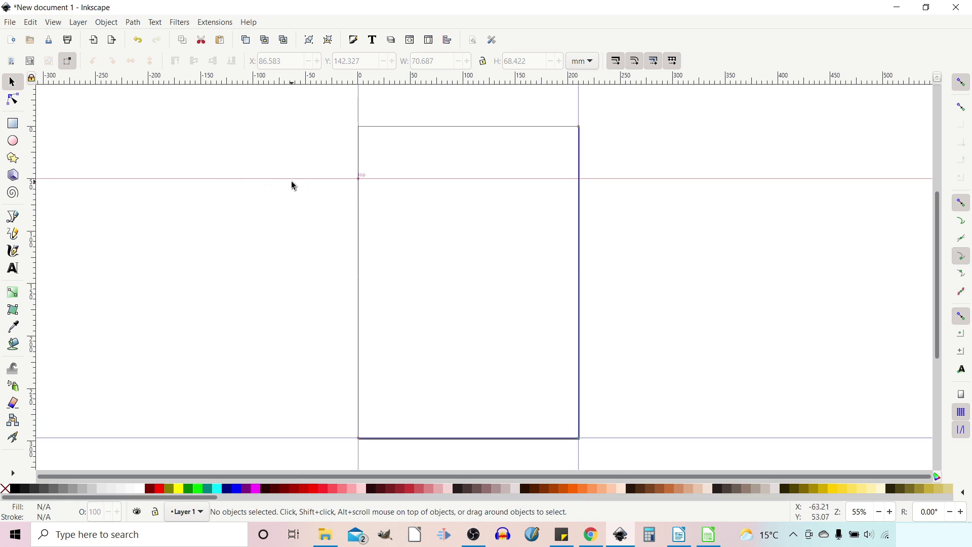
- Move the horizontal guide labelled "top" by 10 mm in Y using a relative change
double_click(317, 180)
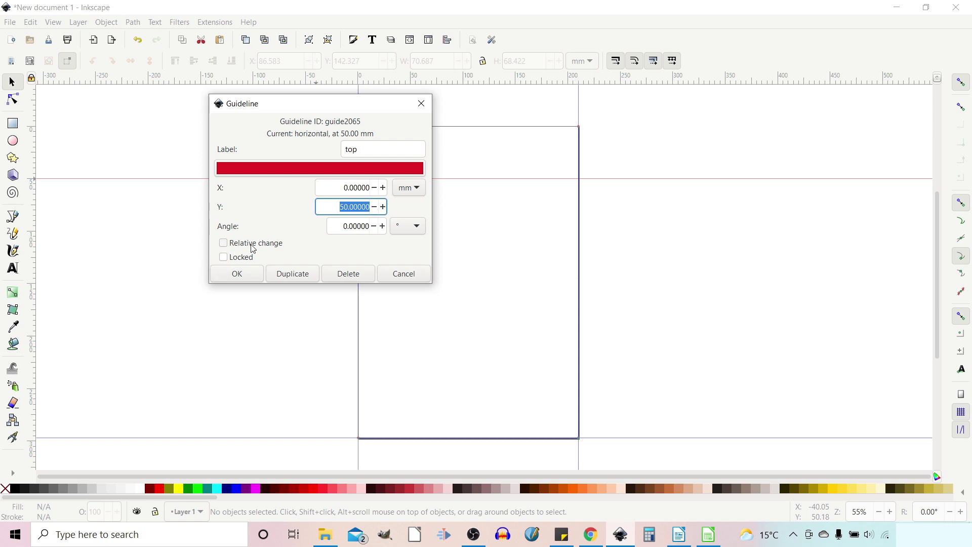
left_click(224, 243)
left_click_drag(297, 105, 695, 203)
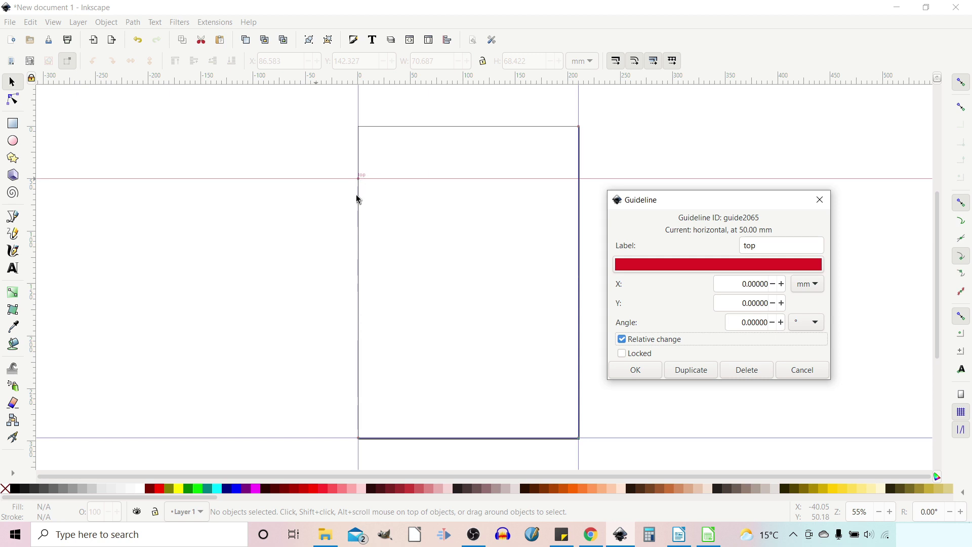
left_click(744, 304)
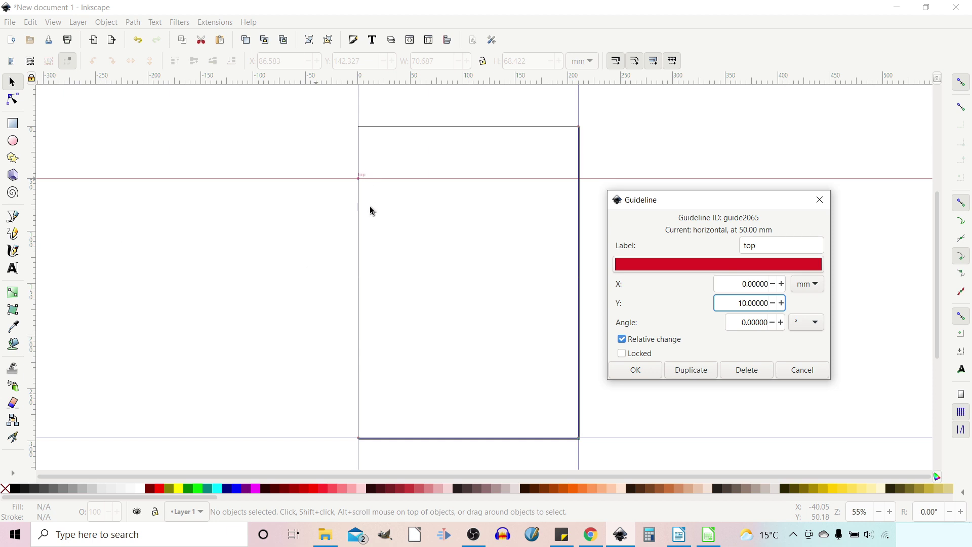
left_click(637, 375)
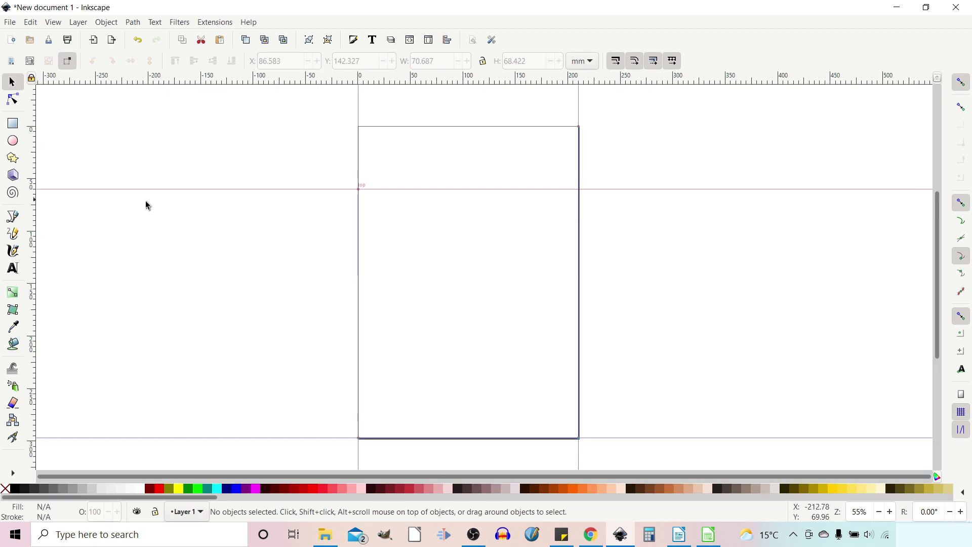
- Set the angle of the guide labelled "top" to 30 degrees
double_click(328, 192)
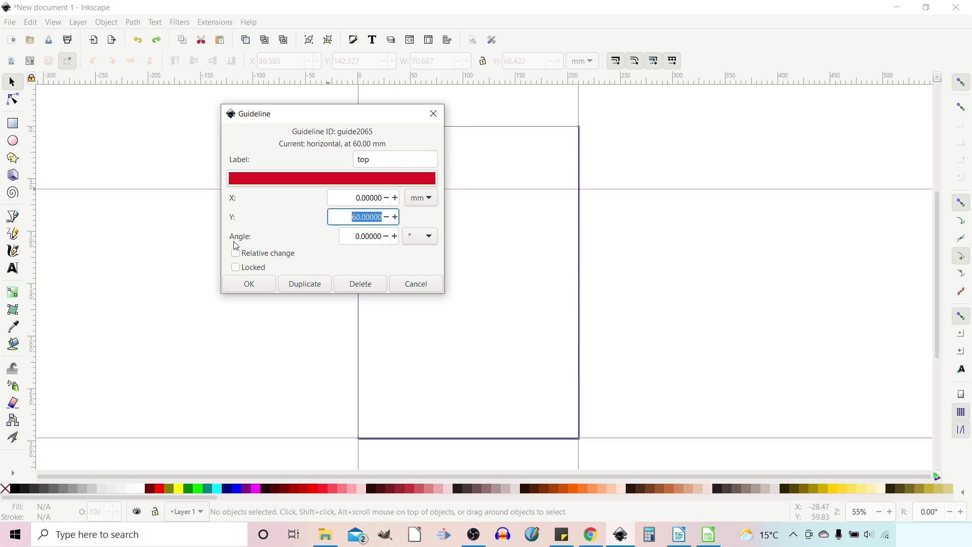
left_click(356, 237)
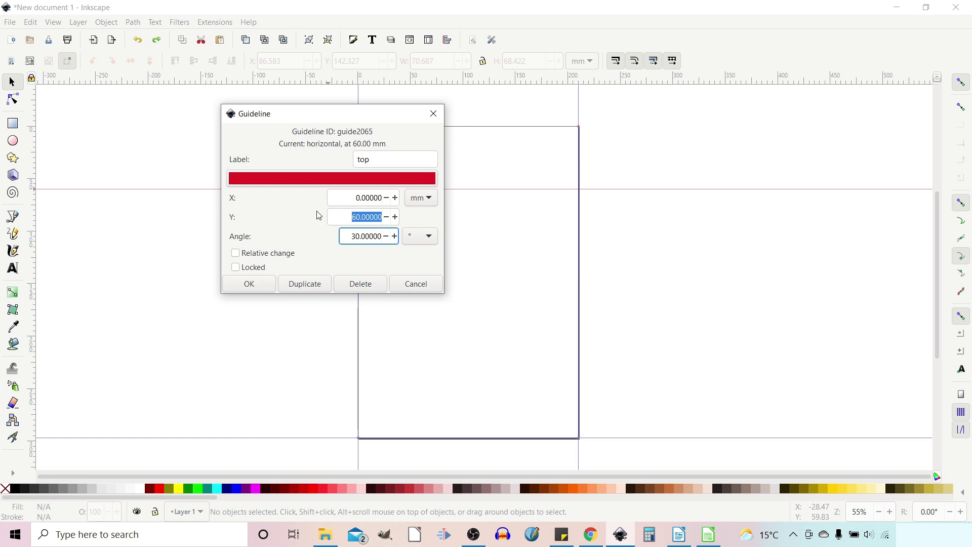
type("3")
left_click(265, 289)
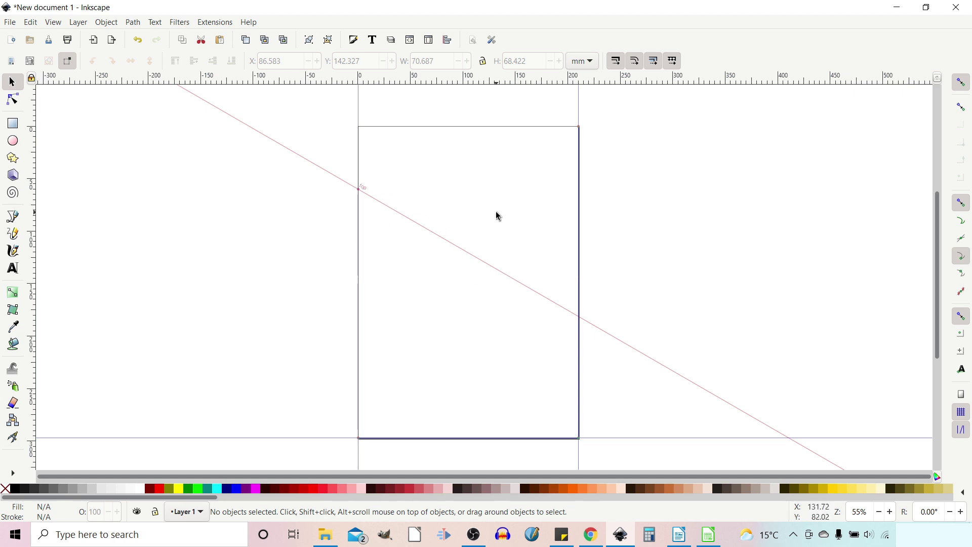
- Rotate the angled "top" guide by a further 10 degrees using a relative change
double_click(409, 221)
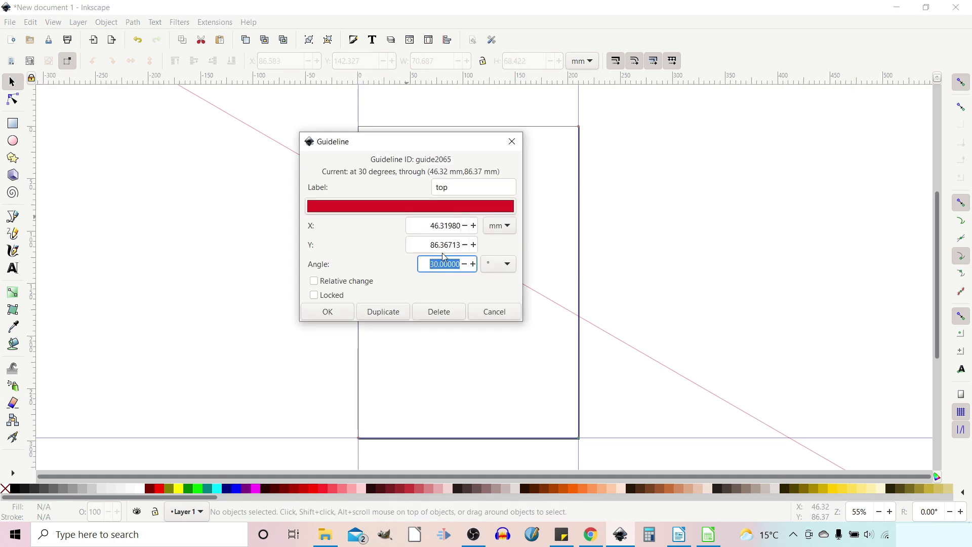
left_click(314, 281)
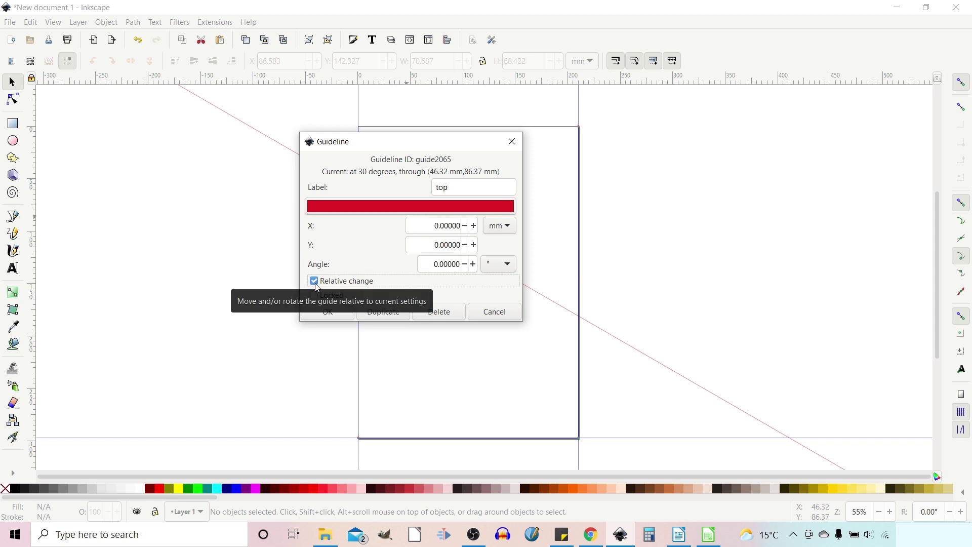
left_click(436, 264)
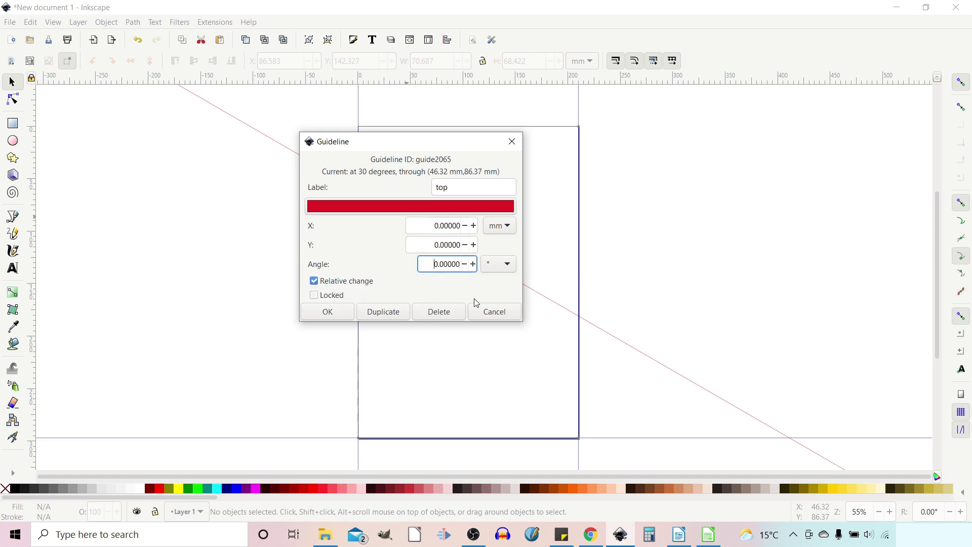
type("1")
left_click(340, 317)
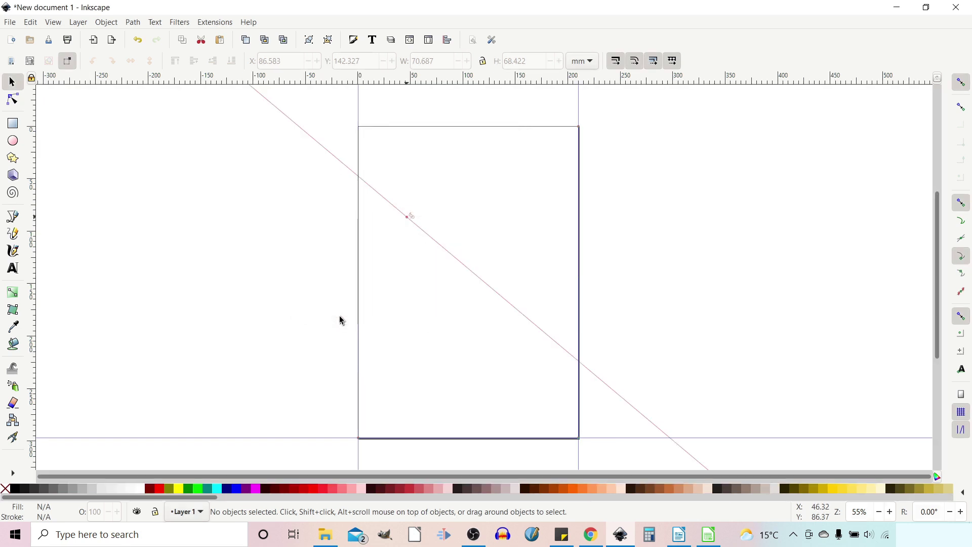
- Duplicate the angled "top" guide and move the copy below the original, parallel to it
double_click(464, 265)
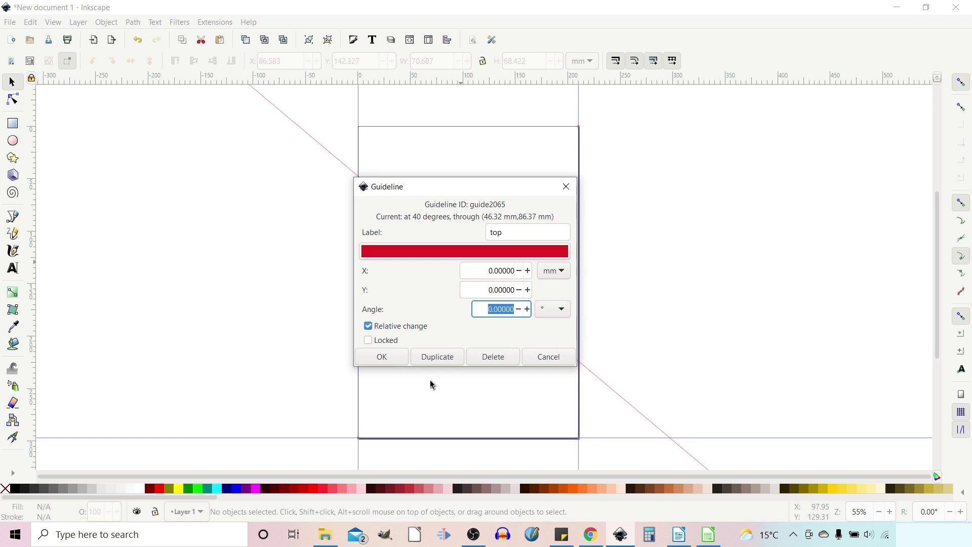
left_click(442, 360)
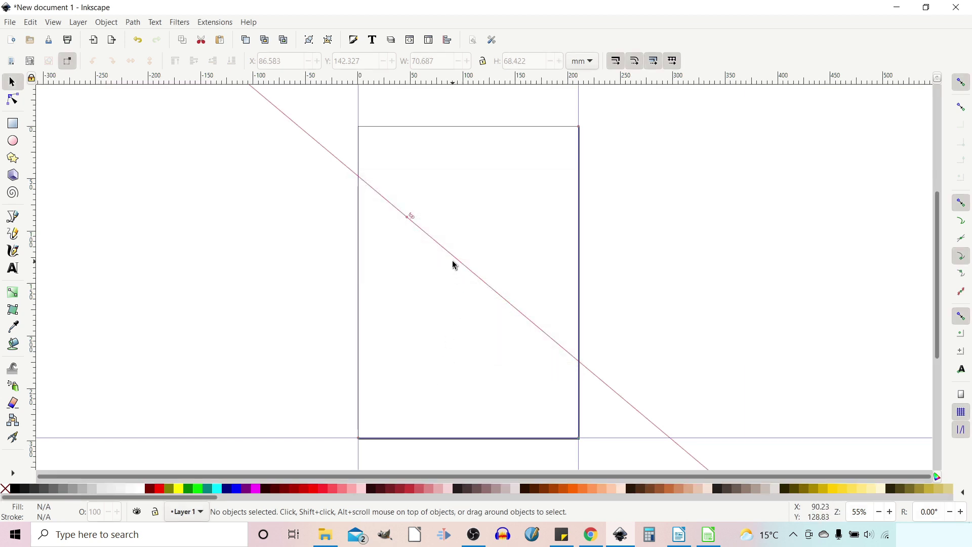
left_click_drag(453, 258, 425, 276)
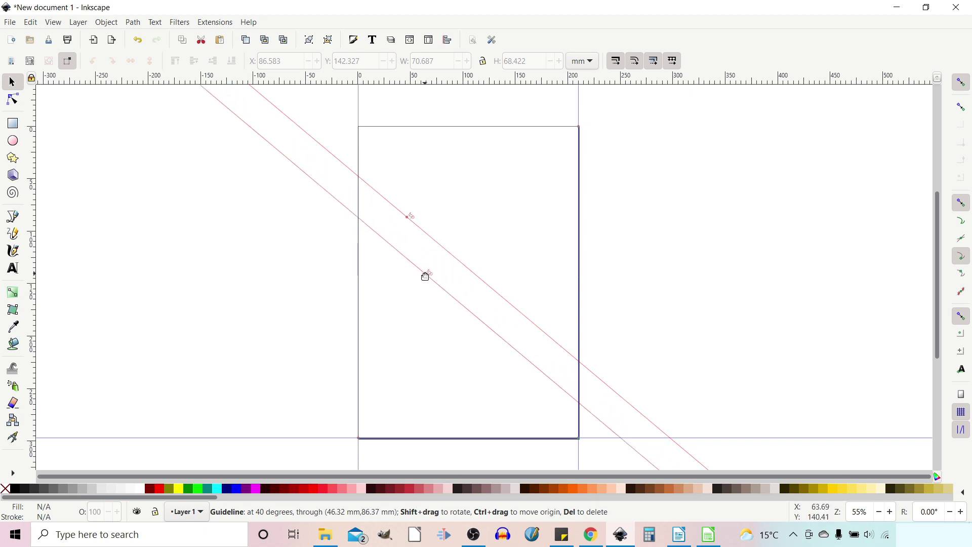
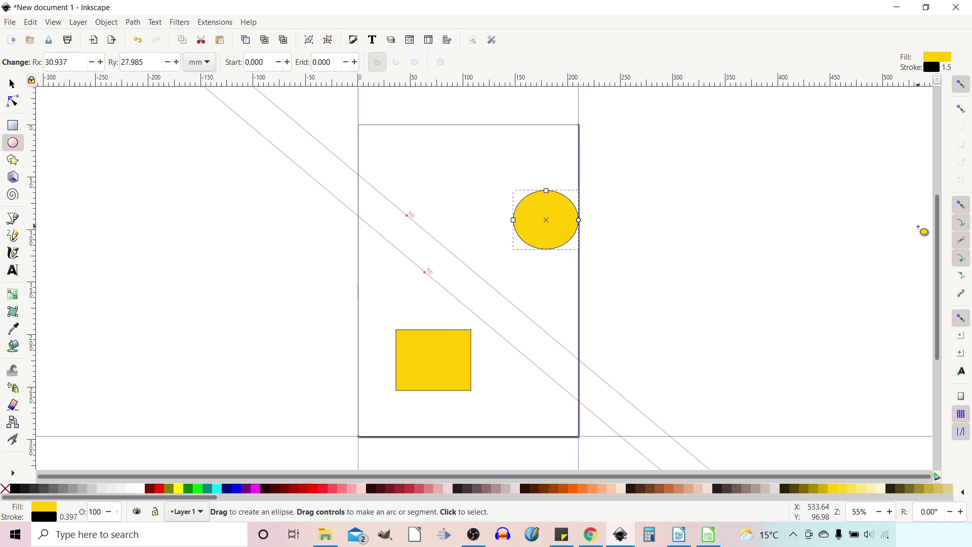
- Add guides snapped to objects: a horizontal one on the upper angled guide, a diagonal one on the ellipse, a vertical one on the rectangle's left edge
left_click_drag(534, 97, 489, 285)
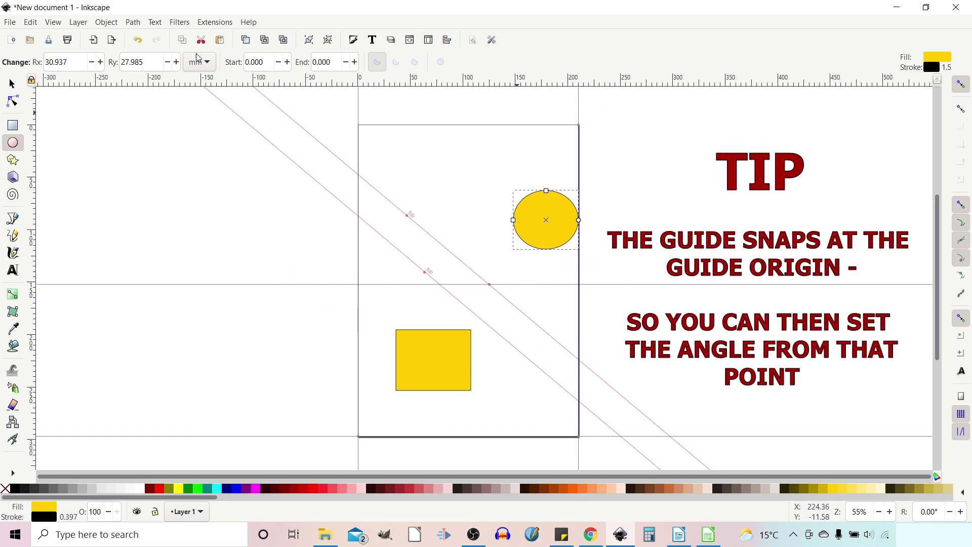
left_click_drag(43, 86, 530, 245)
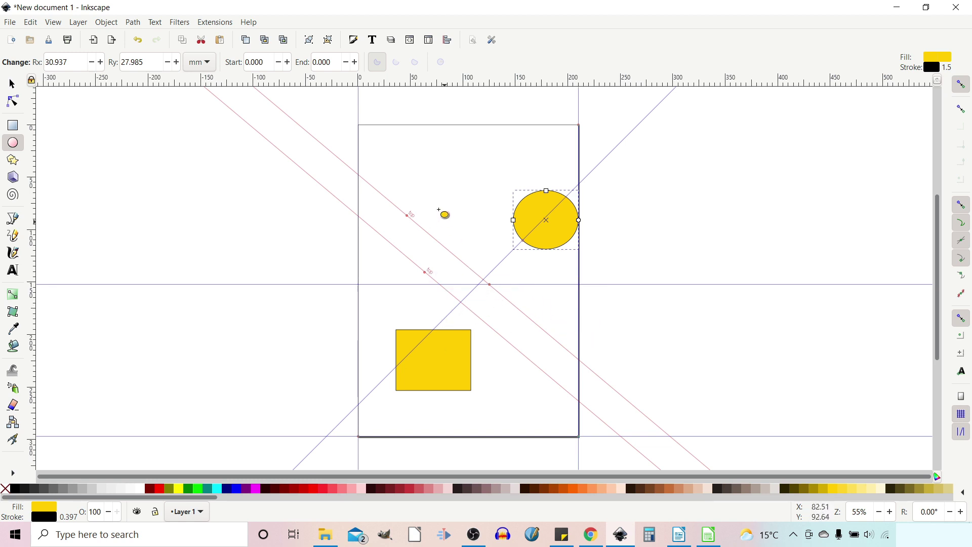
left_click_drag(33, 272, 396, 350)
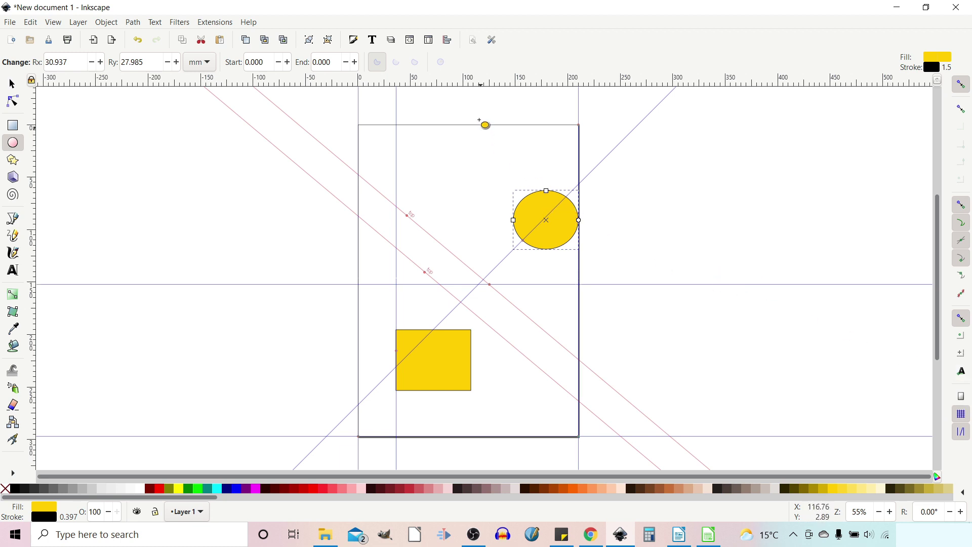
- Open the document's guide properties, hide and show the guides again, and lock and unlock them all
left_click(473, 43)
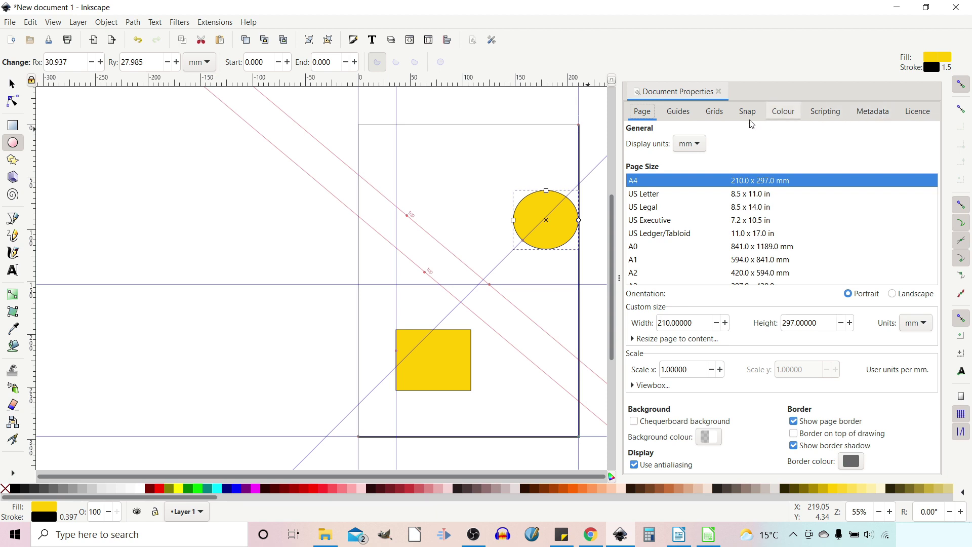
left_click(682, 112)
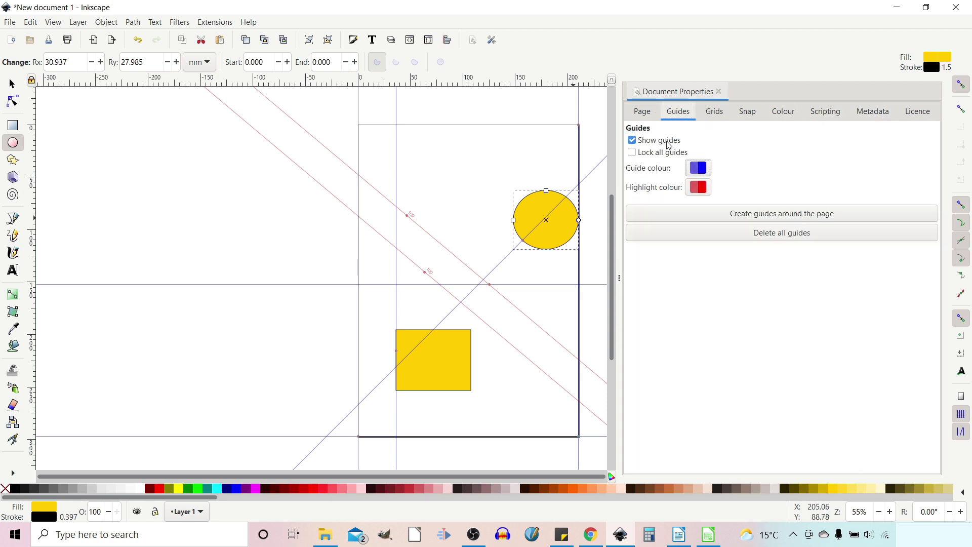
left_click(632, 143)
left_click(634, 143)
left_click(633, 152)
left_click(632, 152)
- Set the document's guide colour to green (RGBA 00ff107f) and switch to the Selector tool
left_click(702, 174)
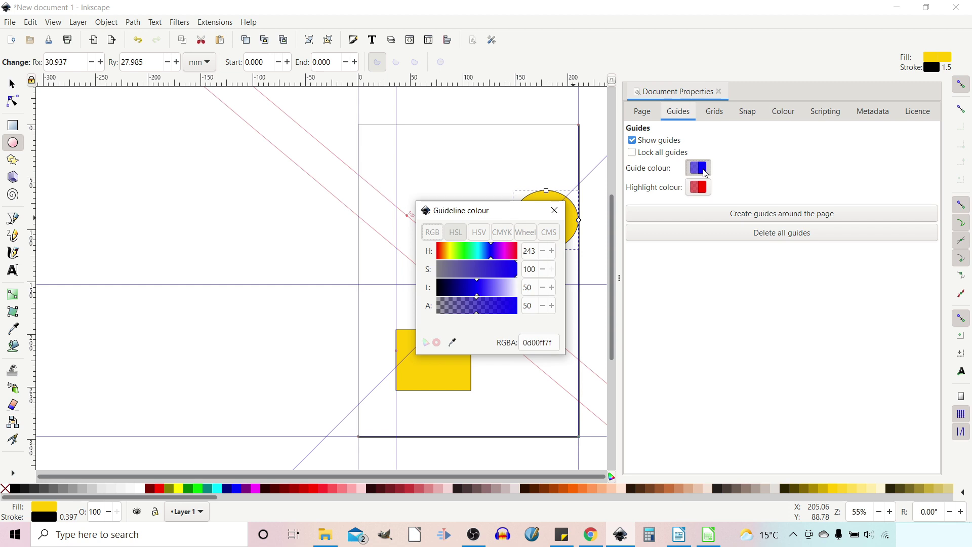
left_click(465, 256)
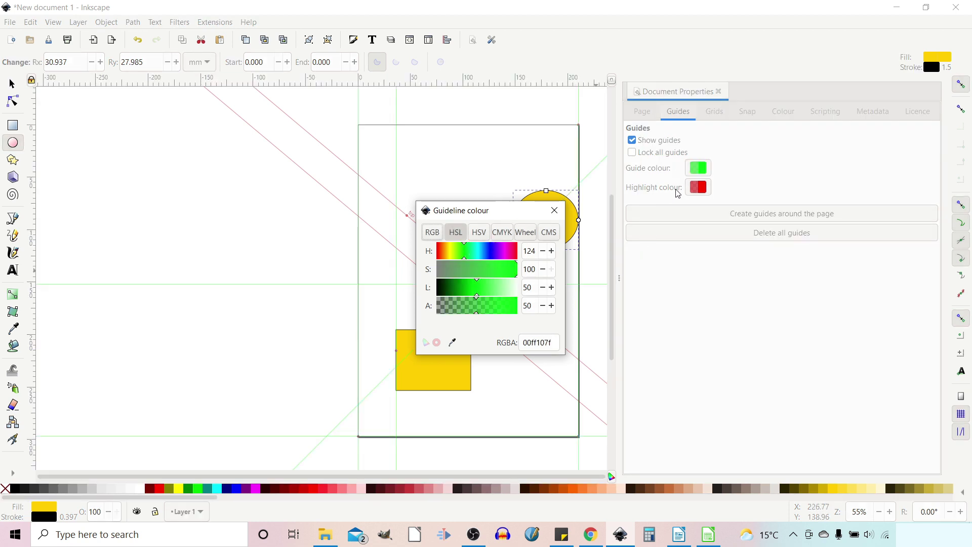
left_click(554, 210)
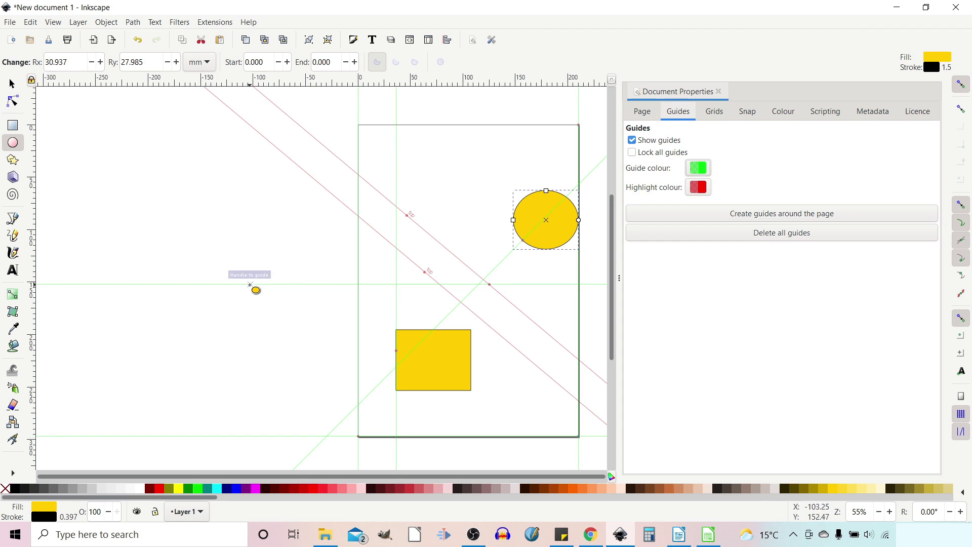
left_click(18, 81)
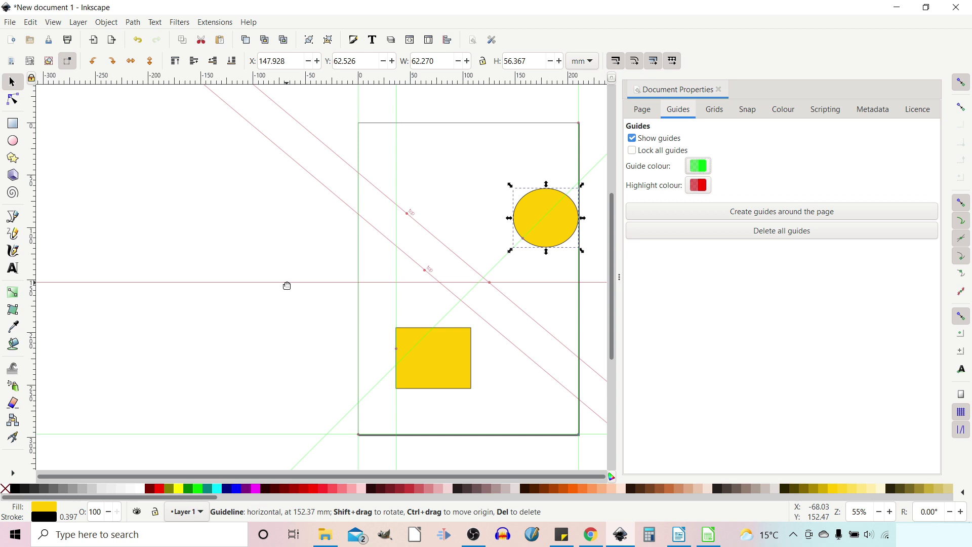
- Try cyan as the guide highlight colour and return it to red (RGBA ff00007f)
left_click(698, 186)
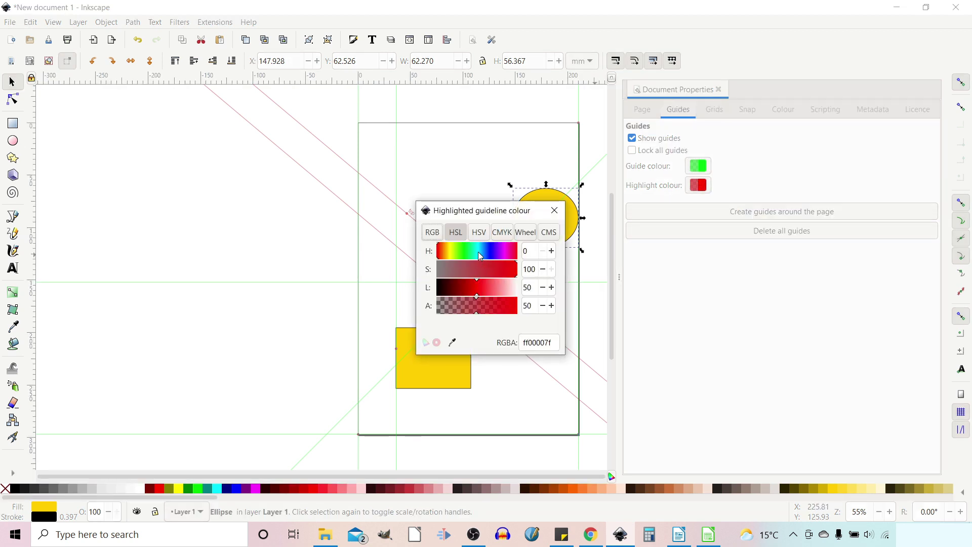
left_click(477, 252)
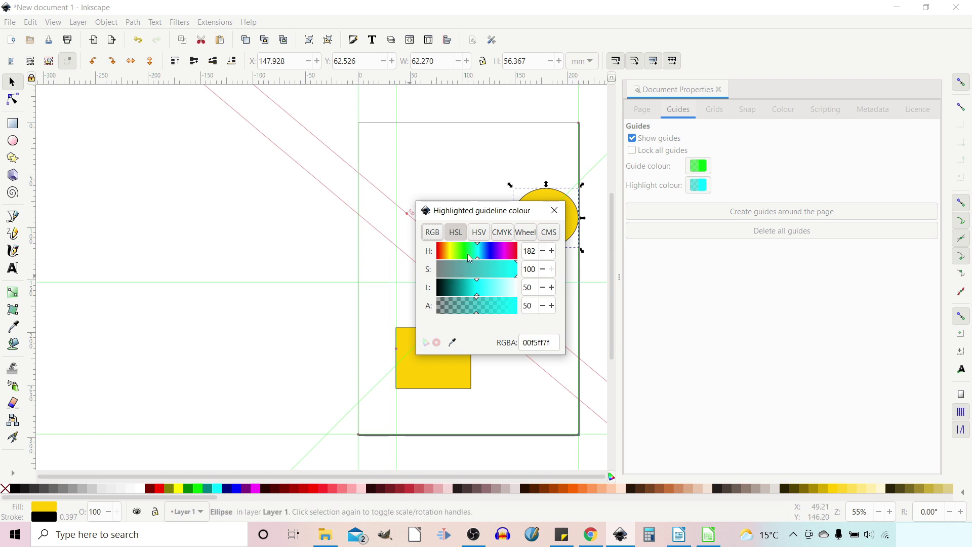
left_click_drag(481, 254, 408, 258)
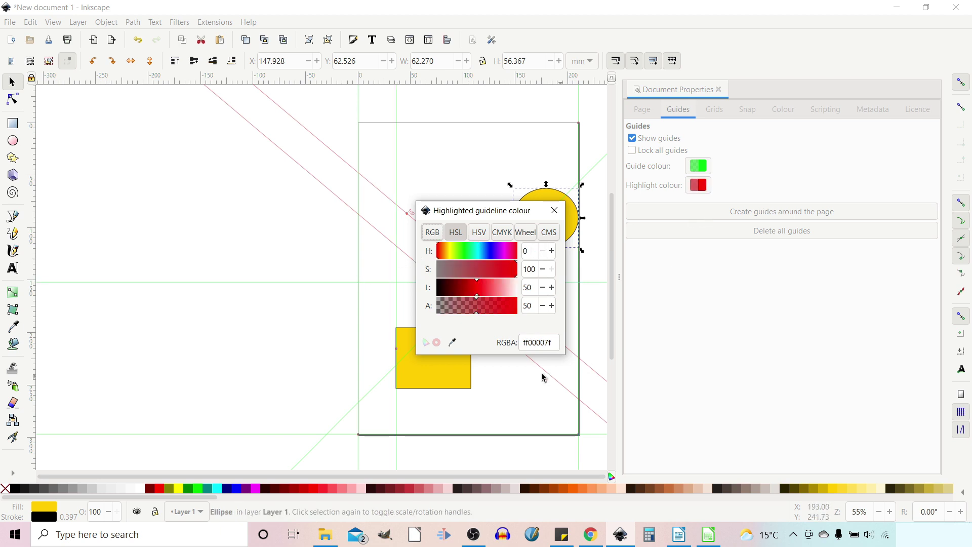
left_click(554, 211)
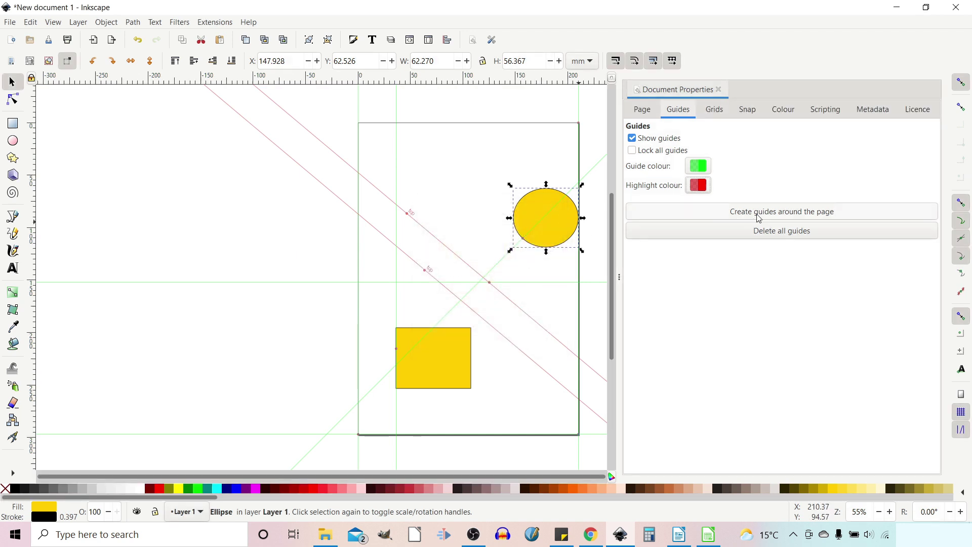
- Create guides around the page, and delete all guides from the document
left_click(758, 218)
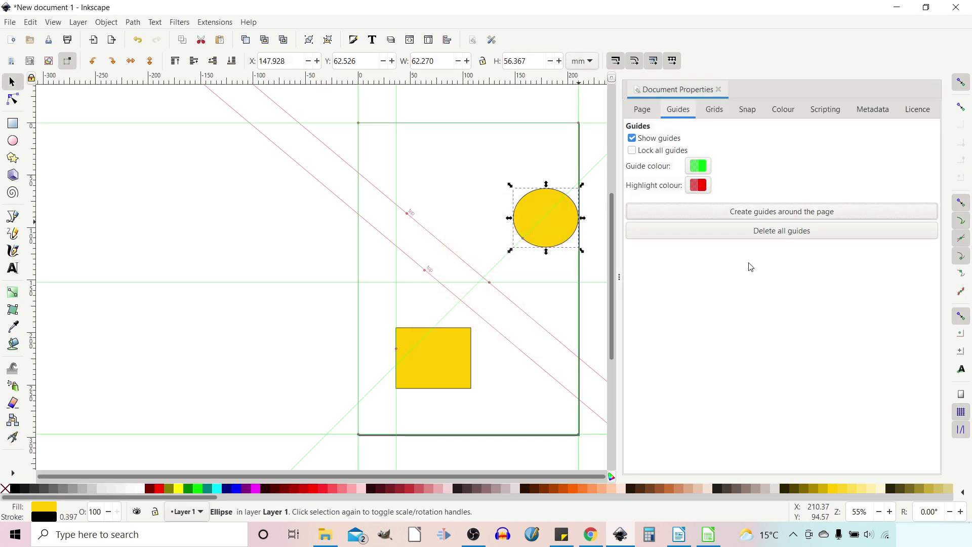
left_click(775, 236)
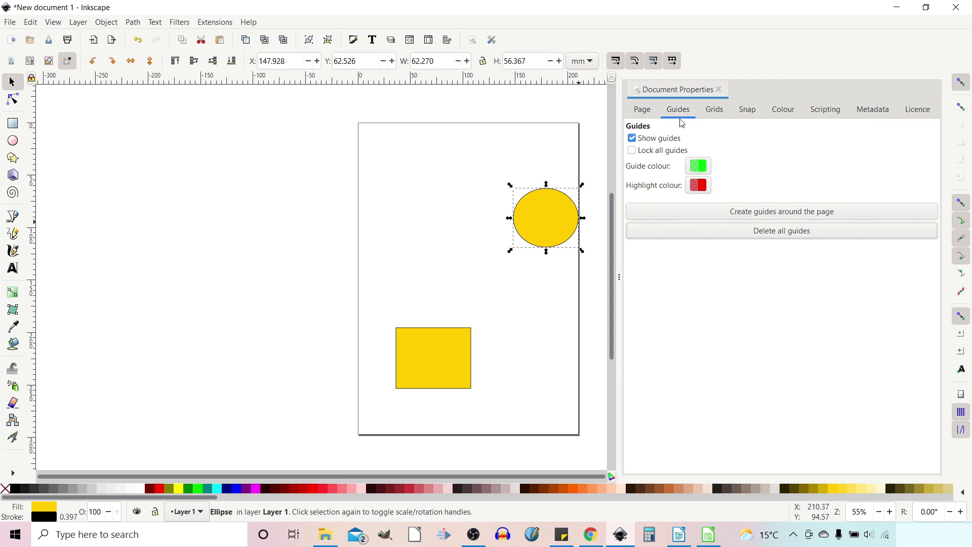
- Show the document's snap settings, and add a diagonal guide snapped to the ellipse and a vertical guide on the rectangle's right edge
left_click(748, 113)
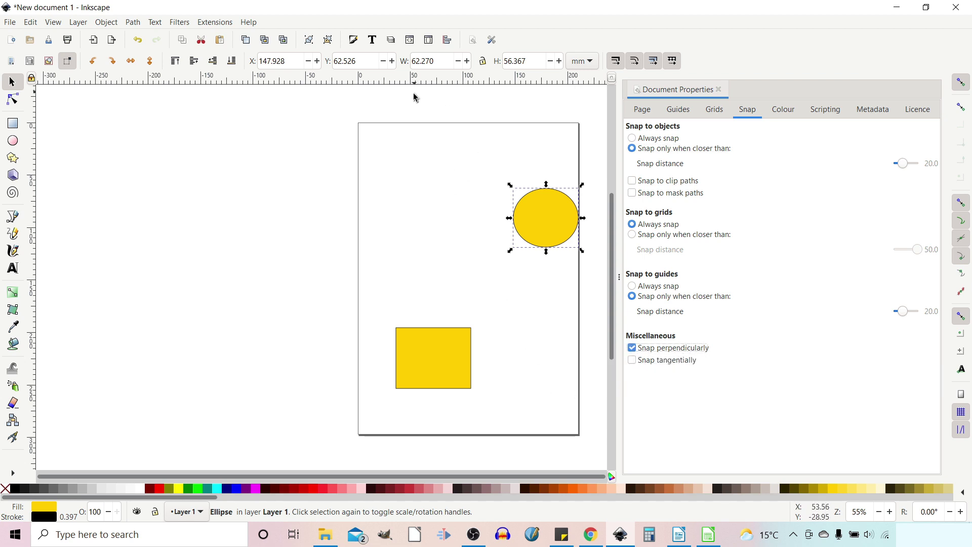
left_click_drag(424, 83, 519, 199)
left_click_drag(32, 339, 493, 358)
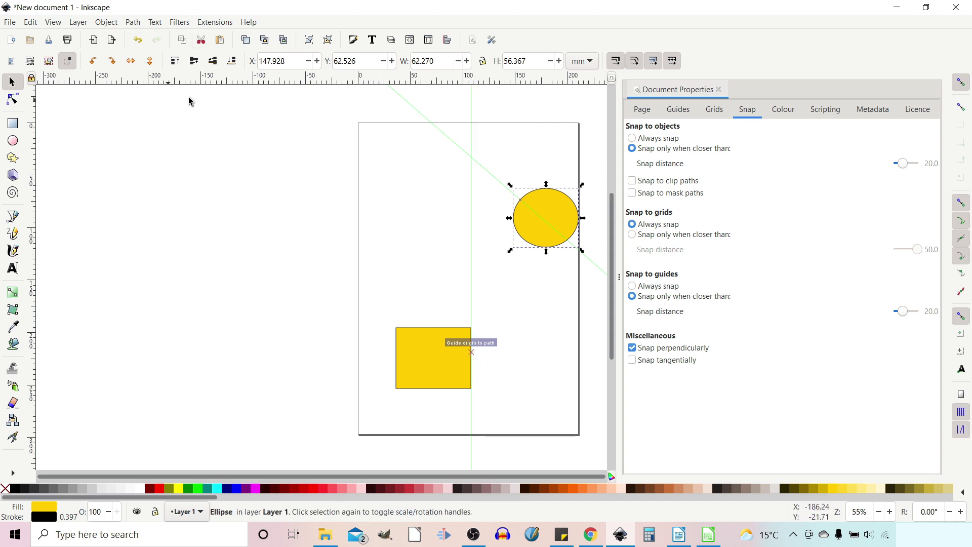
- Add a vertical guide snapped to the rectangle's left edge and a horizontal guide crossing the rectangle, with its origin on that edge
left_click_drag(215, 81, 386, 364)
left_click_drag(405, 326, 396, 366)
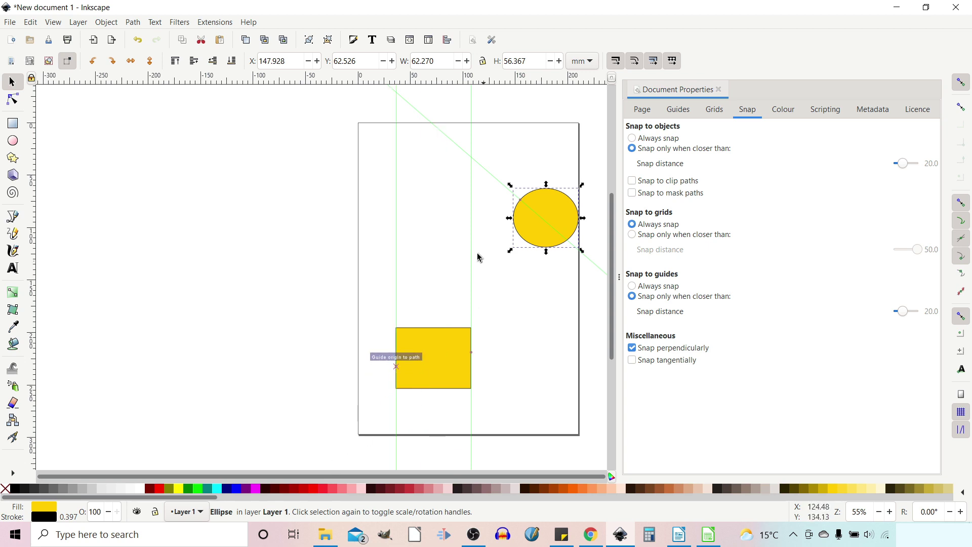
left_click_drag(435, 79, 396, 351)
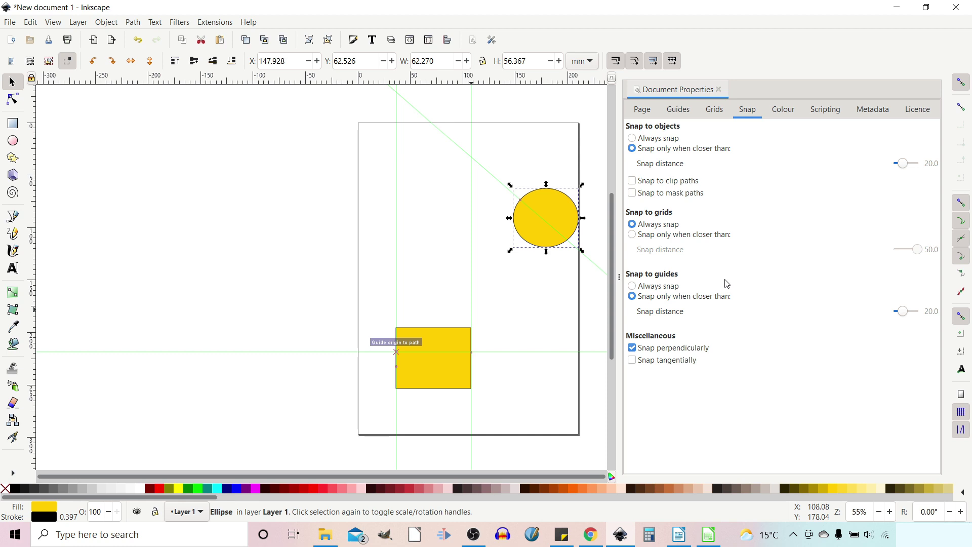
- Enable tangential snapping and disable perpendicular snapping for the document
left_click(632, 360)
left_click(632, 347)
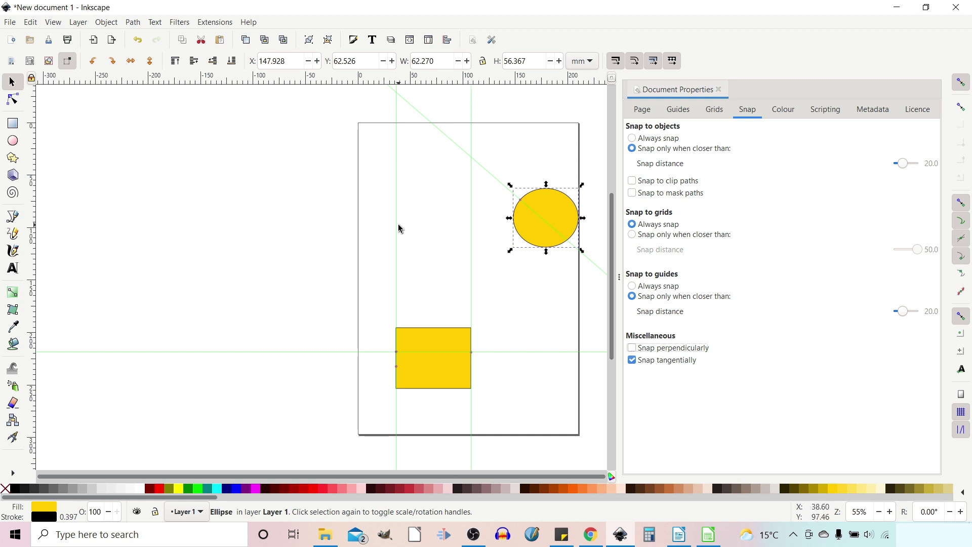
- Add a slanted guide tangent to the ellipse's upper edge and a horizontal guide snapped to the rectangle's top edge
key("bar")
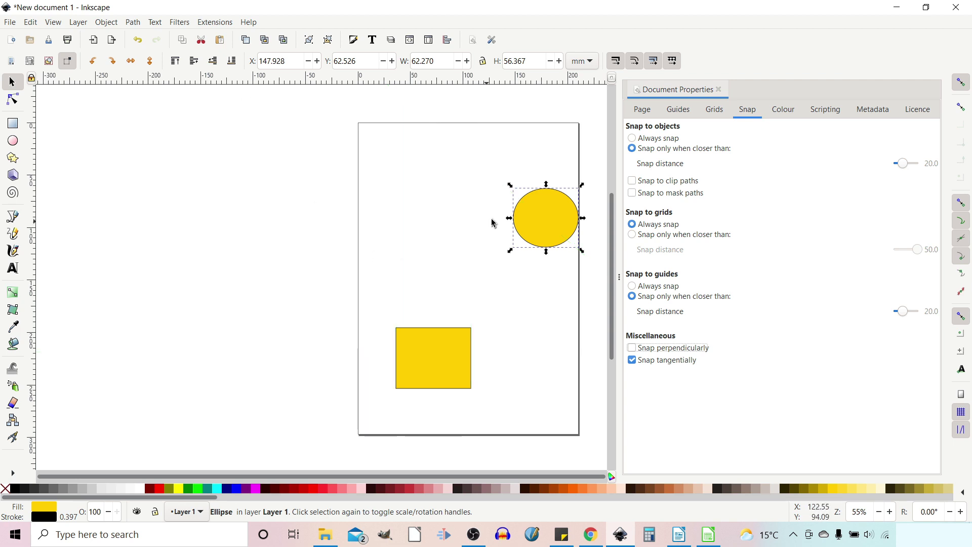
left_click_drag(511, 81, 526, 196)
left_click_drag(29, 338, 435, 326)
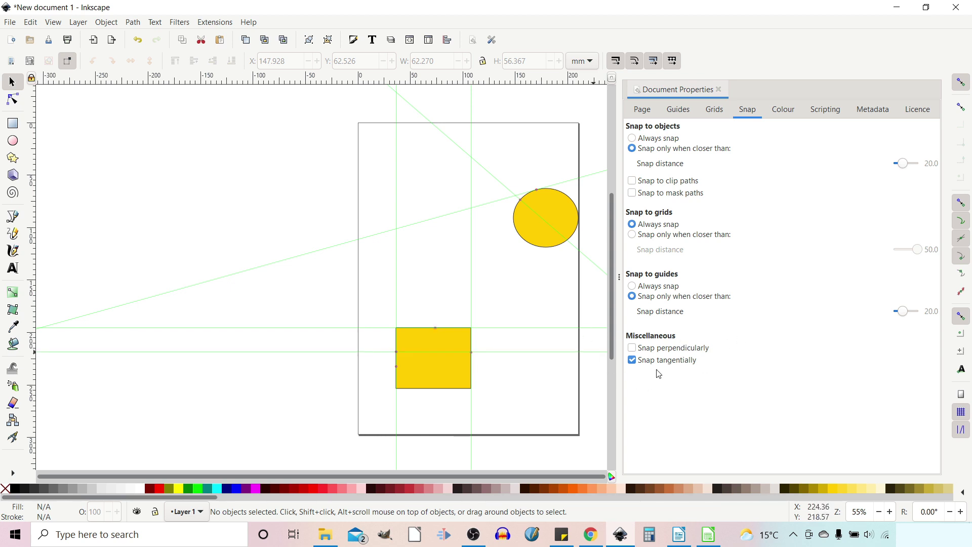
- Disable tangential snapping, and draw a rectangle about 75 by 59 mm snapped to the crossings of the two vertical and two horizontal guides
left_click(632, 360)
scroll(570, 320, "up", 3)
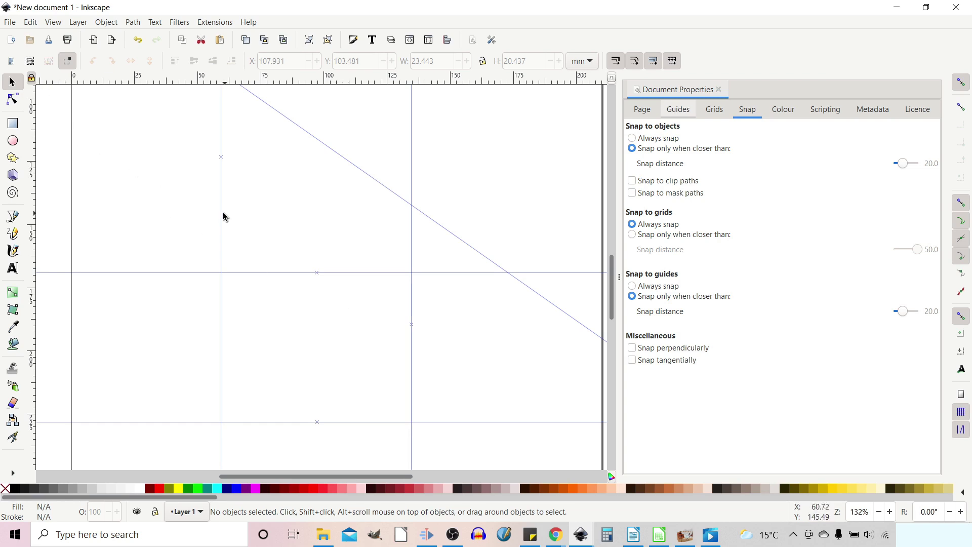
left_click_drag(219, 213, 256, 224)
left_click(13, 124)
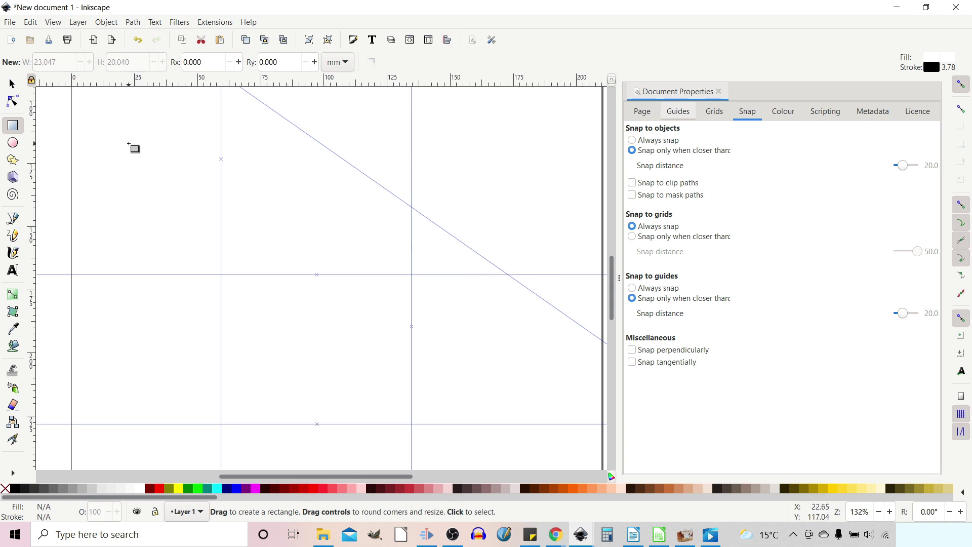
left_click_drag(221, 275, 436, 422)
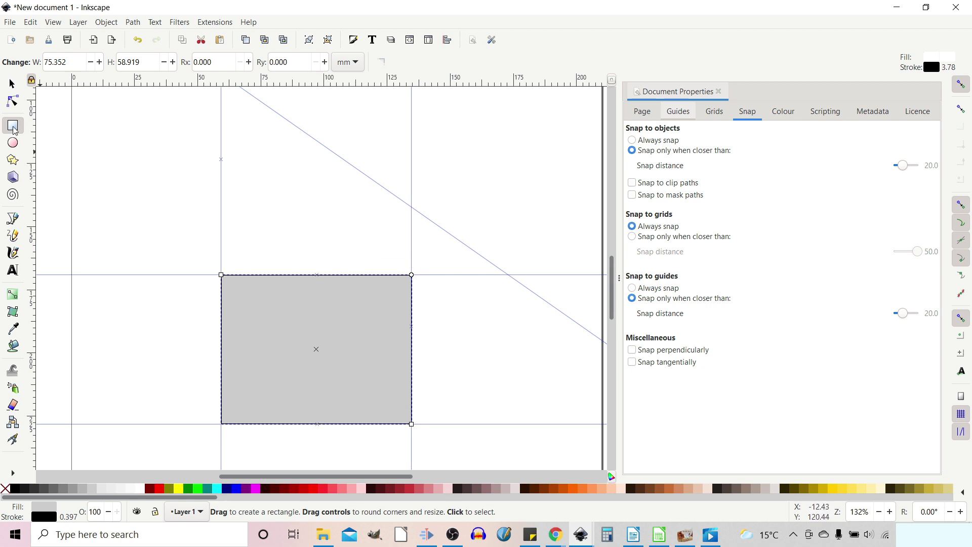
- Draw a small rectangle about 25 by 21 mm above the large one, and snap its lower-left corner onto the diagonal guide
left_click_drag(180, 195, 232, 236)
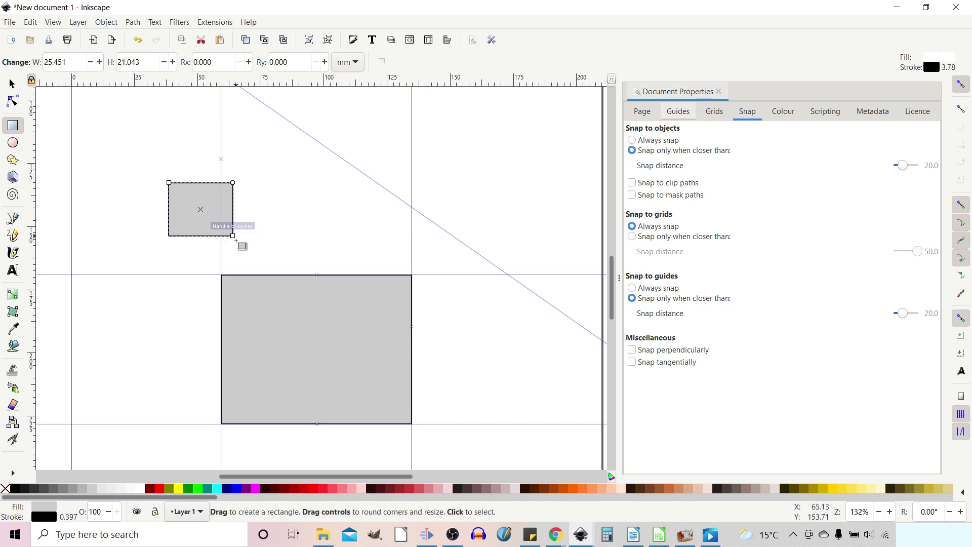
left_click(16, 86)
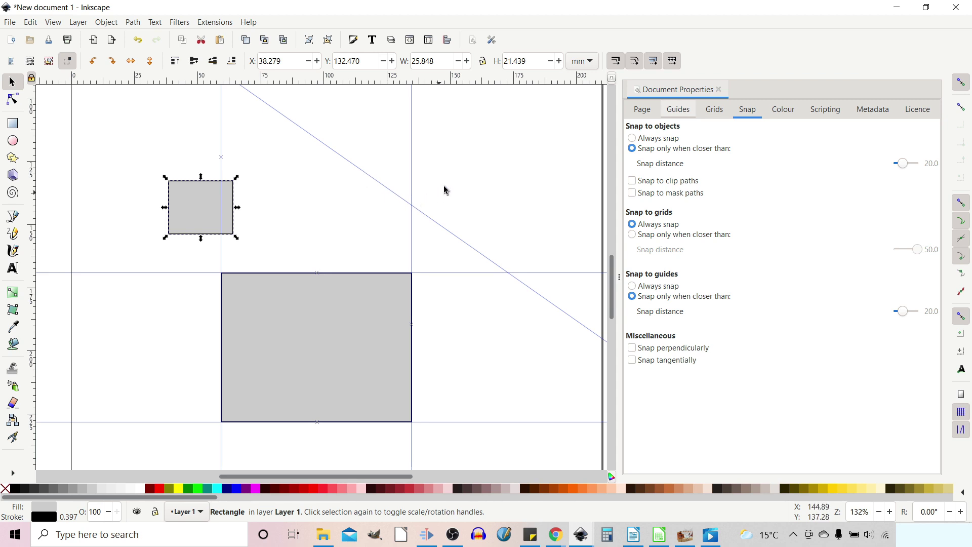
left_click_drag(460, 167, 454, 297)
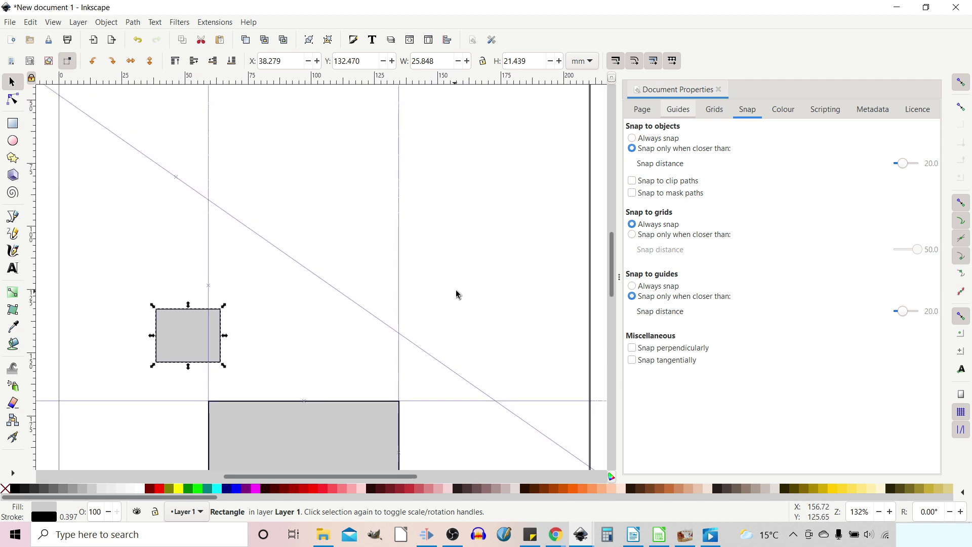
left_click_drag(183, 337, 280, 196)
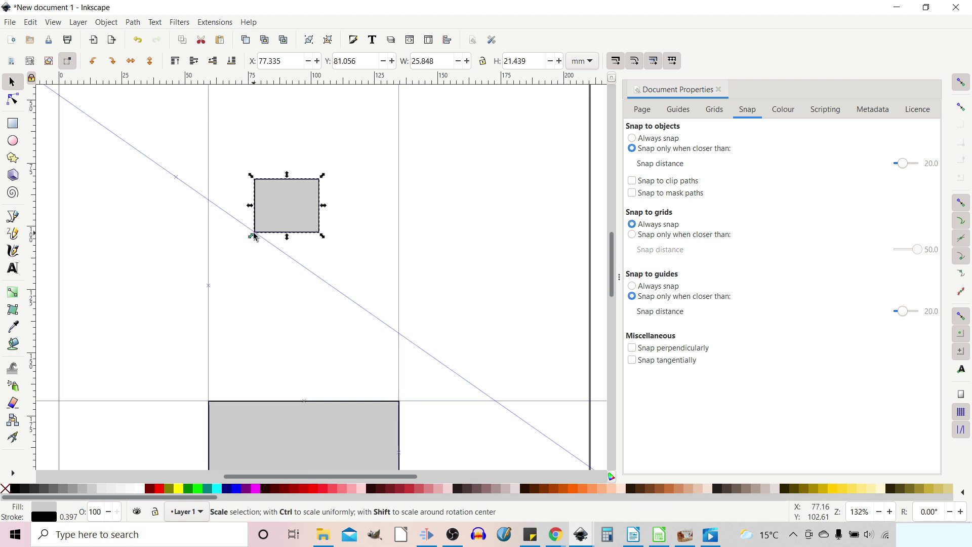
- Move the small rectangle's rotation centre to its lower-left corner and rotate it 35° so its bottom edge lies along the diagonal guide
left_click(291, 221)
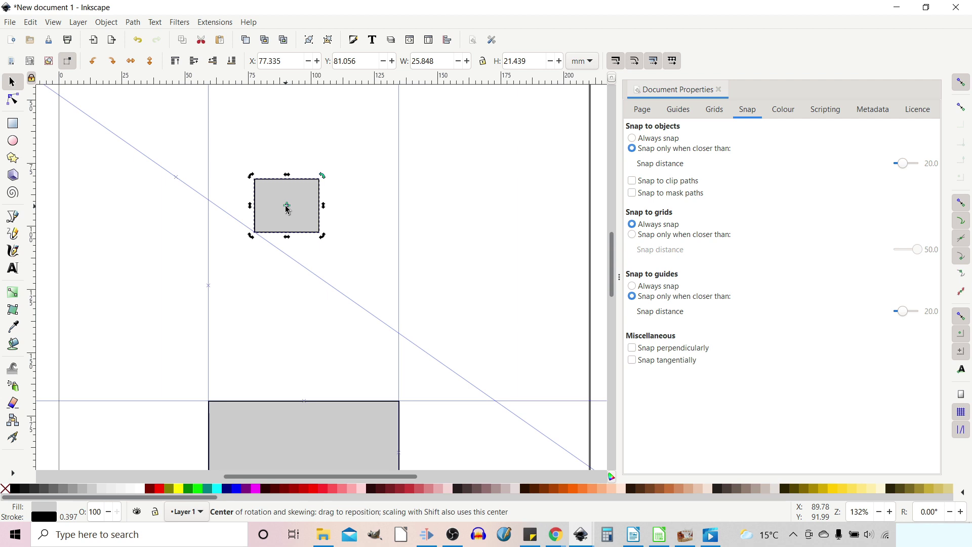
left_click_drag(287, 209, 276, 213)
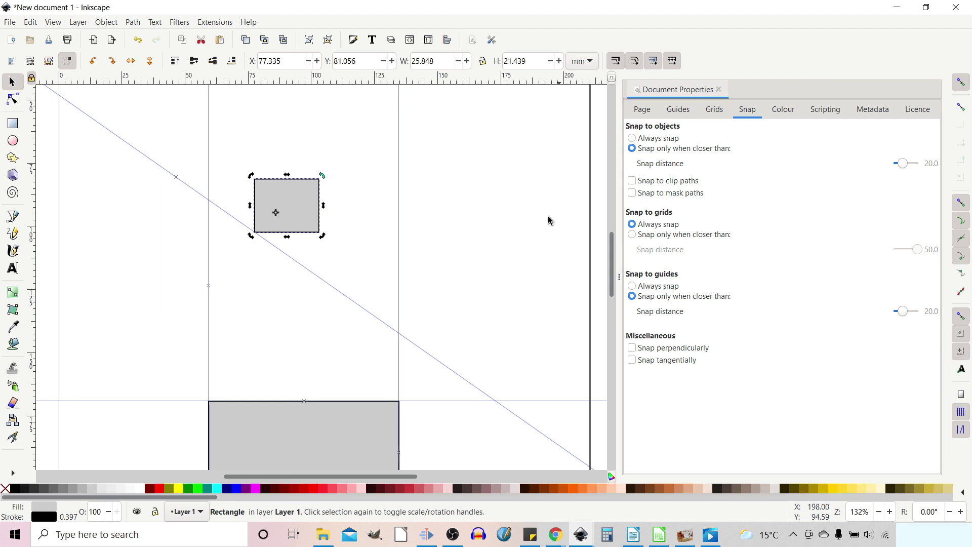
left_click_drag(277, 214, 264, 234)
left_click_drag(324, 236, 323, 247)
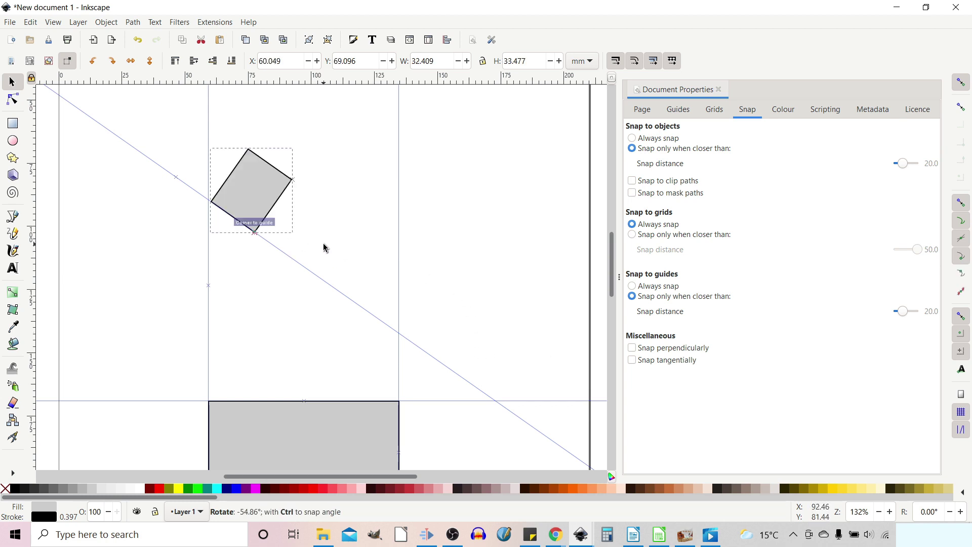
left_click_drag(371, 258, 378, 312)
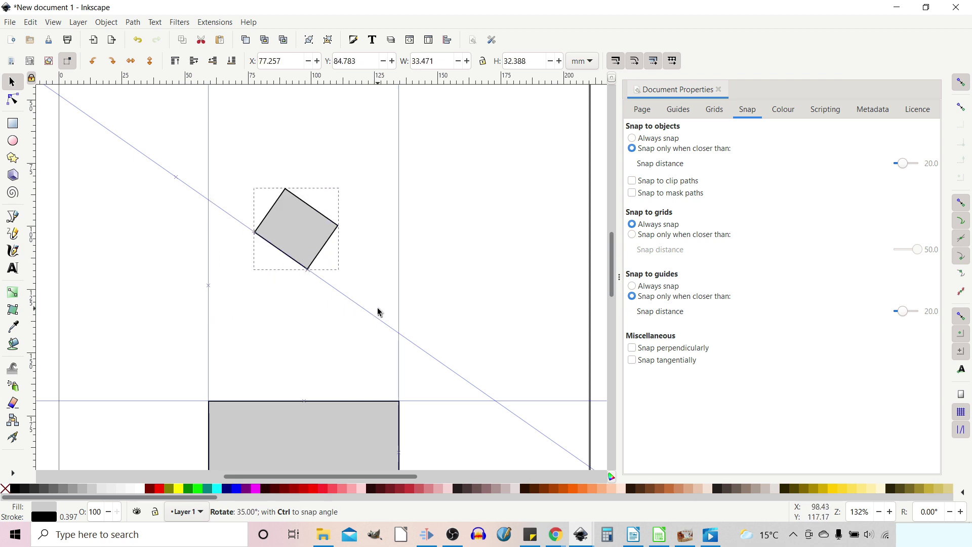
left_click_drag(377, 311, 377, 311)
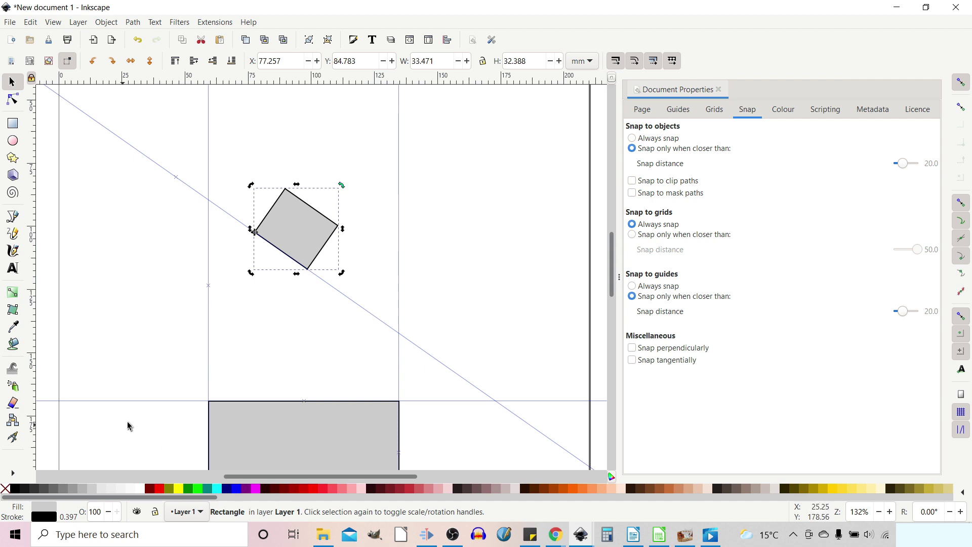